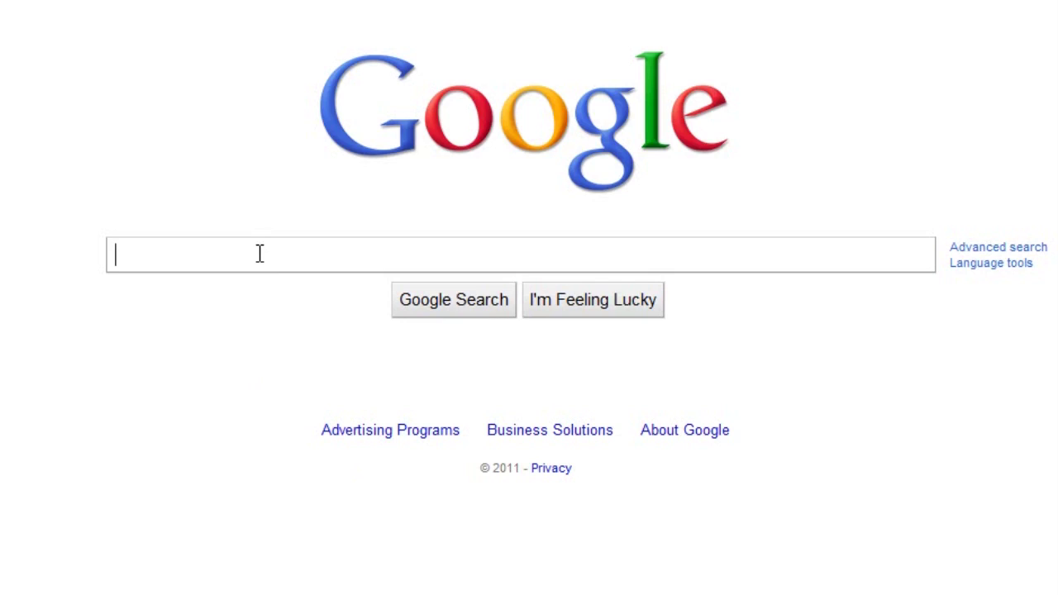
Step: Search Google for "replicatorg" and open the ReplicatorG website from the results
{"action": "type", "text": "replicator"}
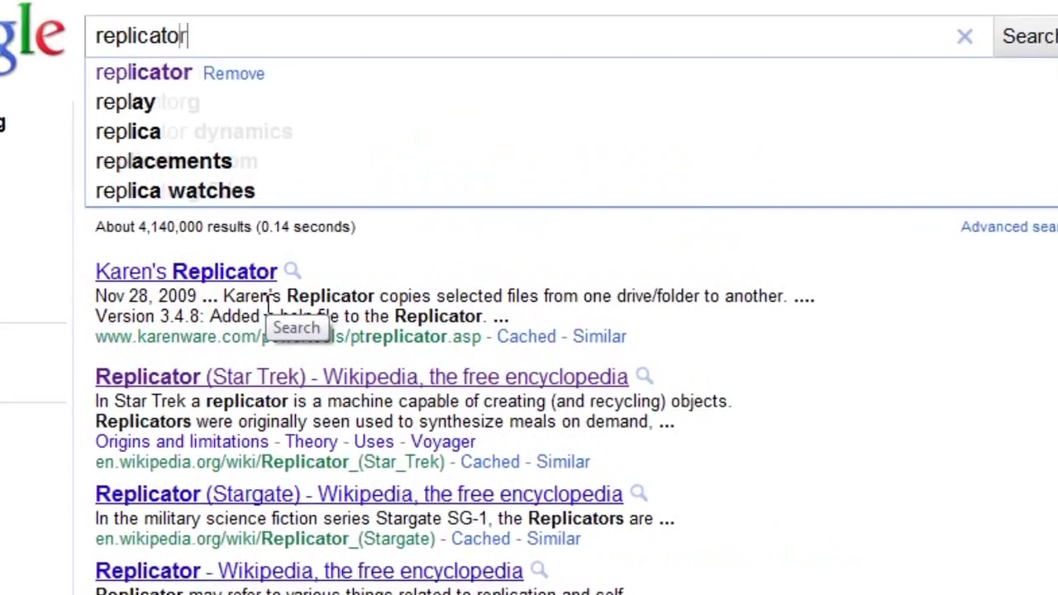
{"action": "type", "text": "g"}
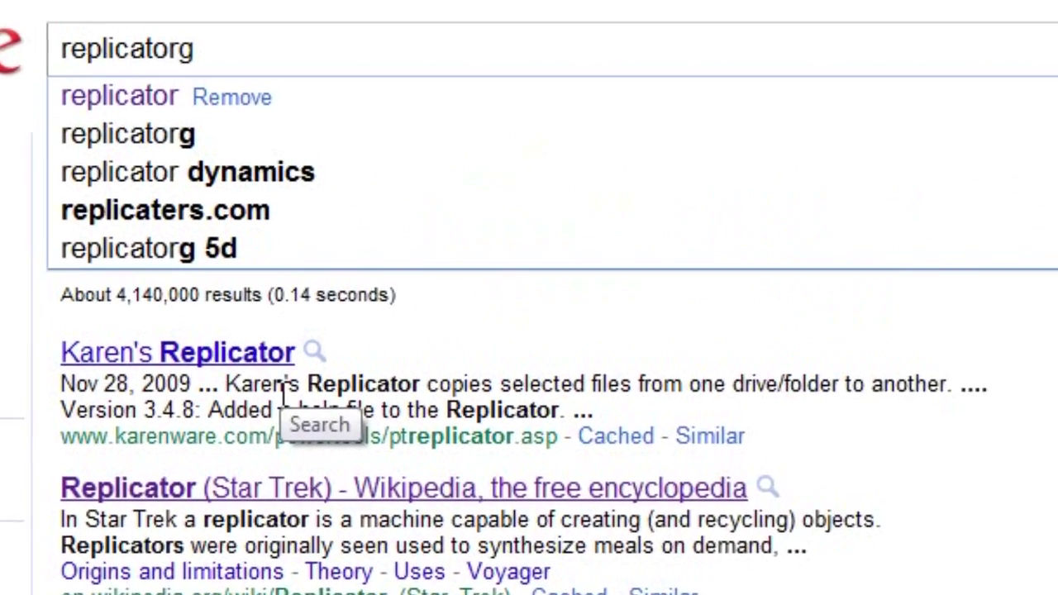
{"action": "key", "text": "Return"}
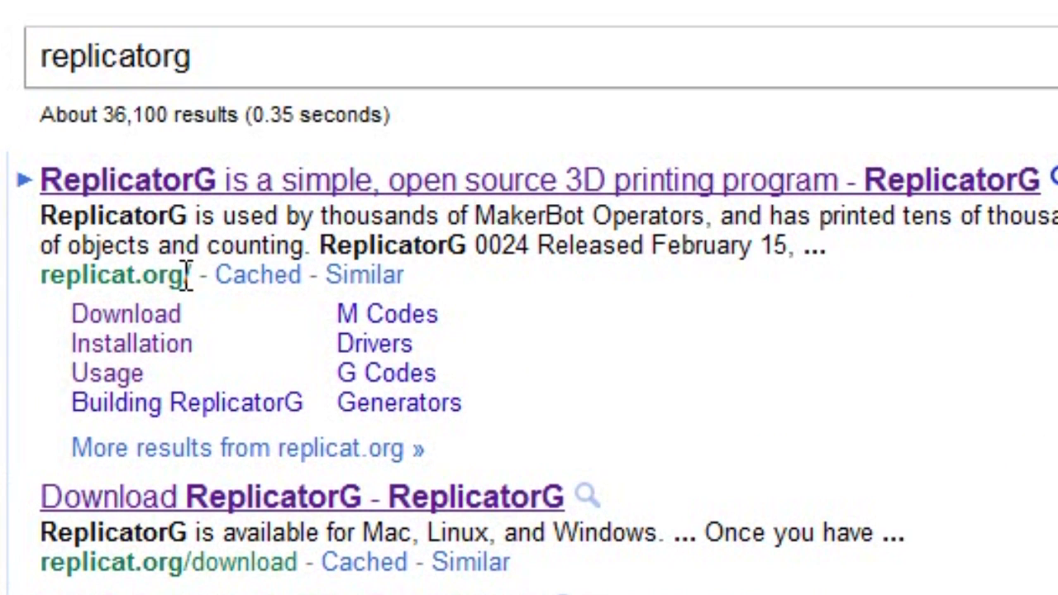
{"action": "left_click", "coordinate": [205, 185]}
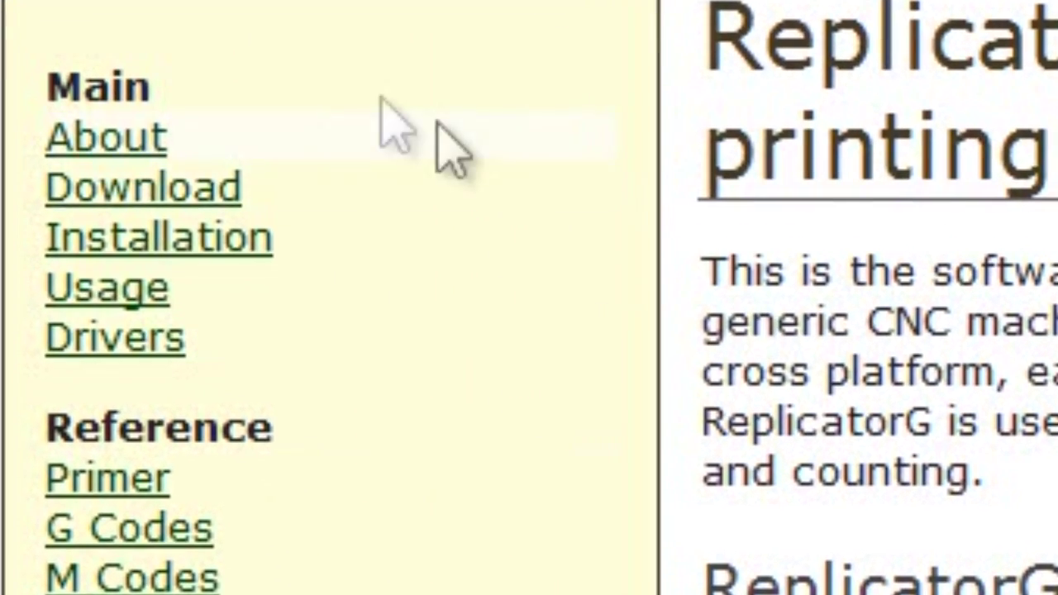
Step: Download ReplicatorG 0024 for Windows from the site's download page
{"action": "left_click", "coordinate": [150, 207]}
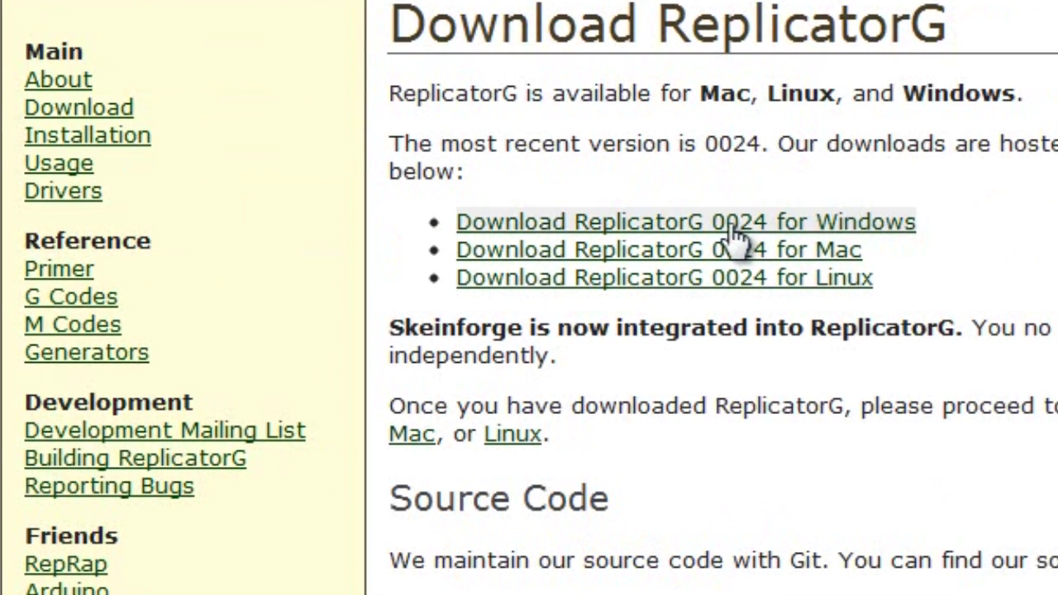
{"action": "left_click", "coordinate": [707, 227]}
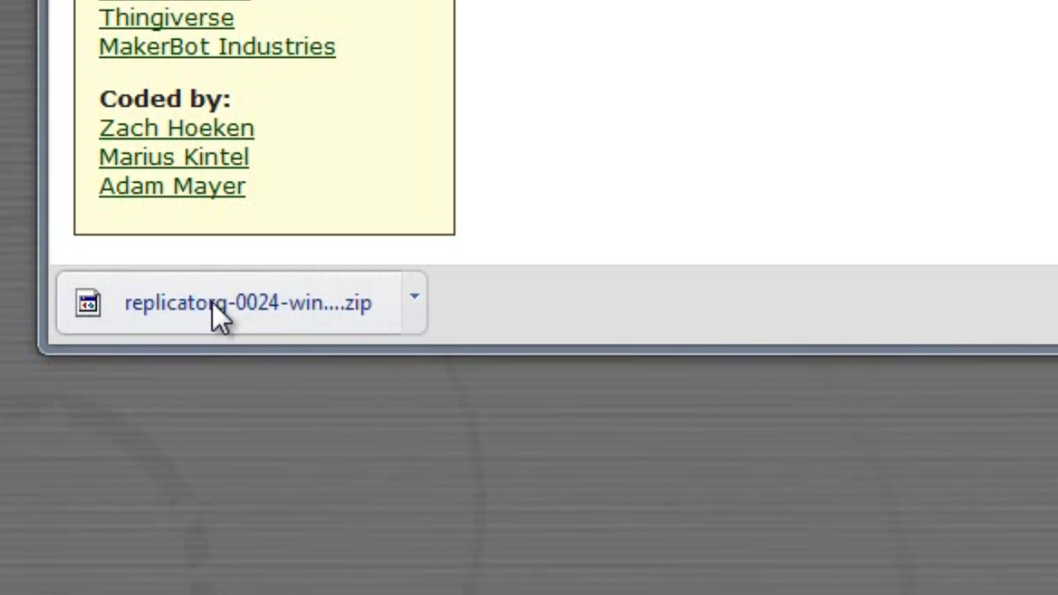
{"action": "right_click", "coordinate": [212, 301]}
{"action": "key", "text": "Return"}
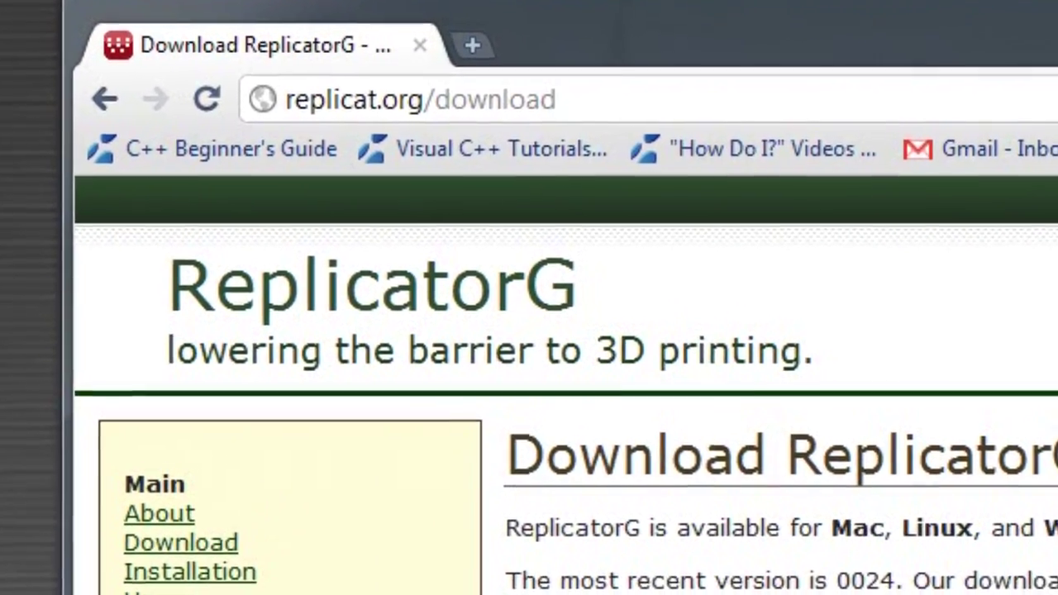
Step: Go to the Java download site at java.com/en
{"action": "left_click", "coordinate": [492, 106]}
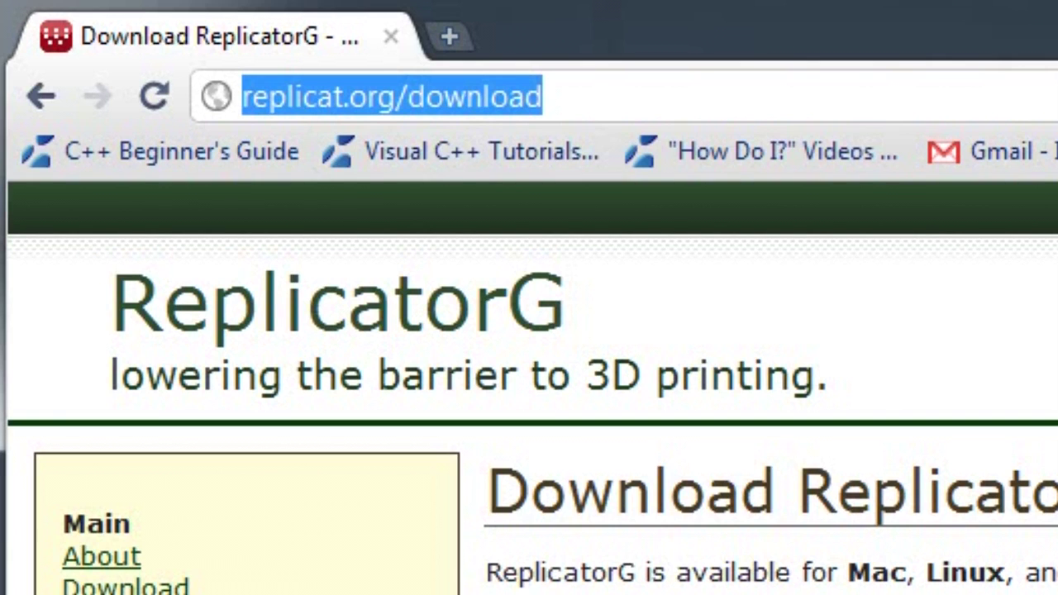
{"action": "type", "text": "java.com/en"}
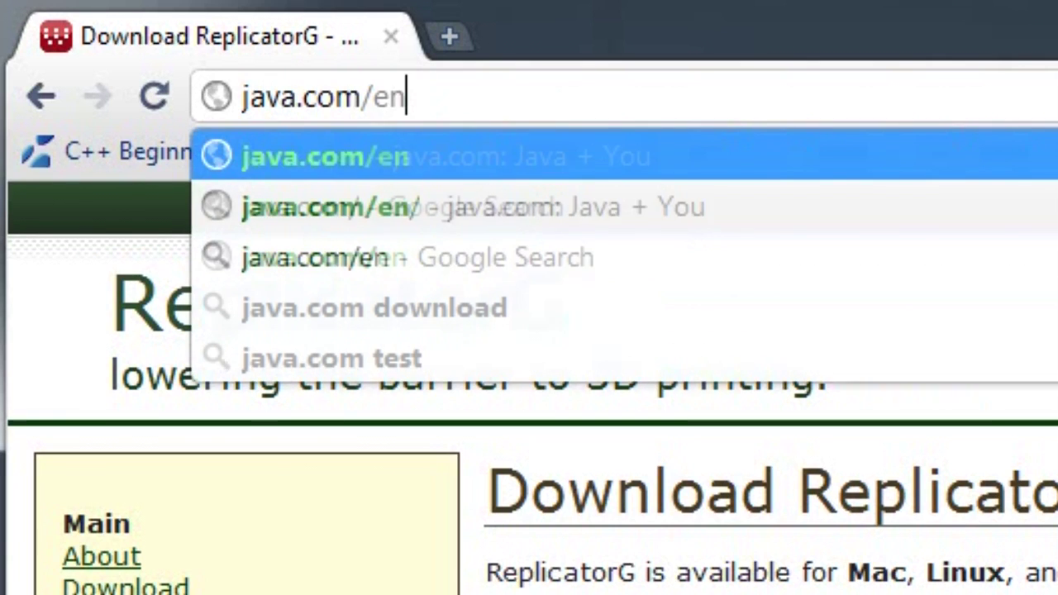
{"action": "key", "text": "Return"}
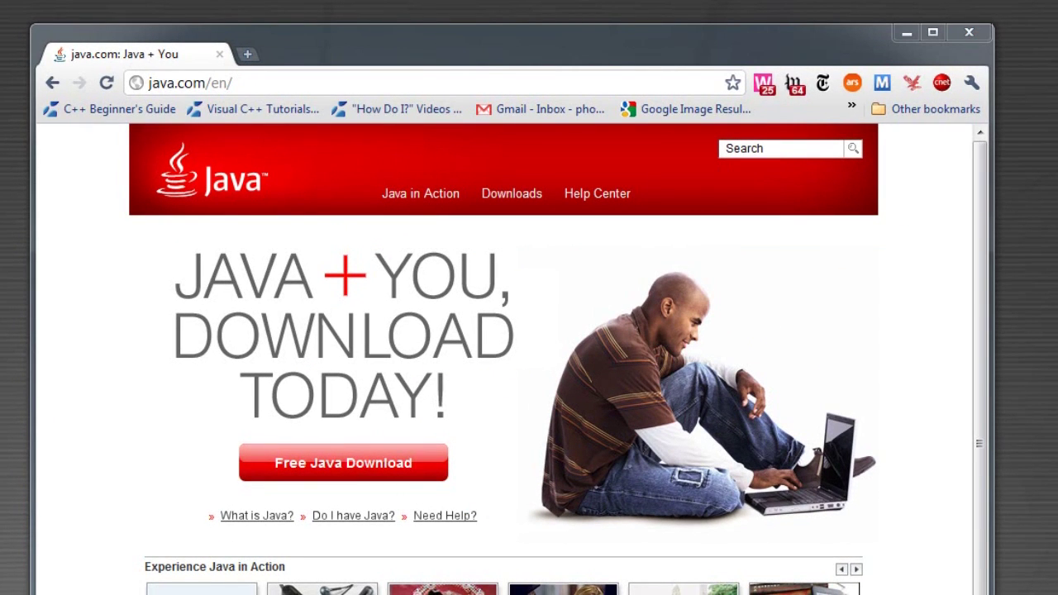
Step: Go to the Python website at python.org
{"action": "key", "text": "ctrl+l"}
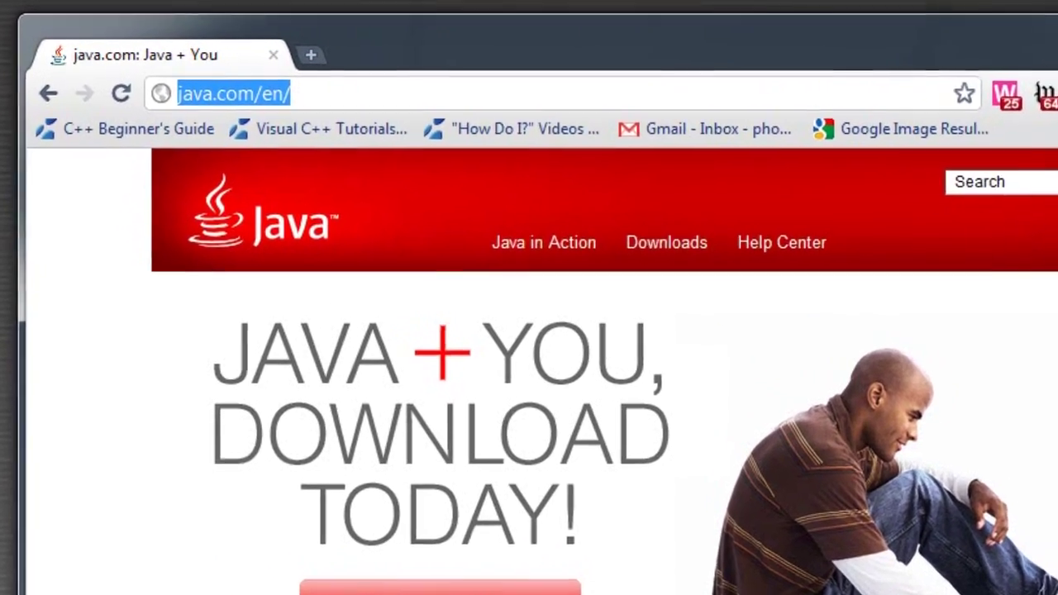
{"action": "type", "text": "p"}
{"action": "type", "text": "ython.o"}
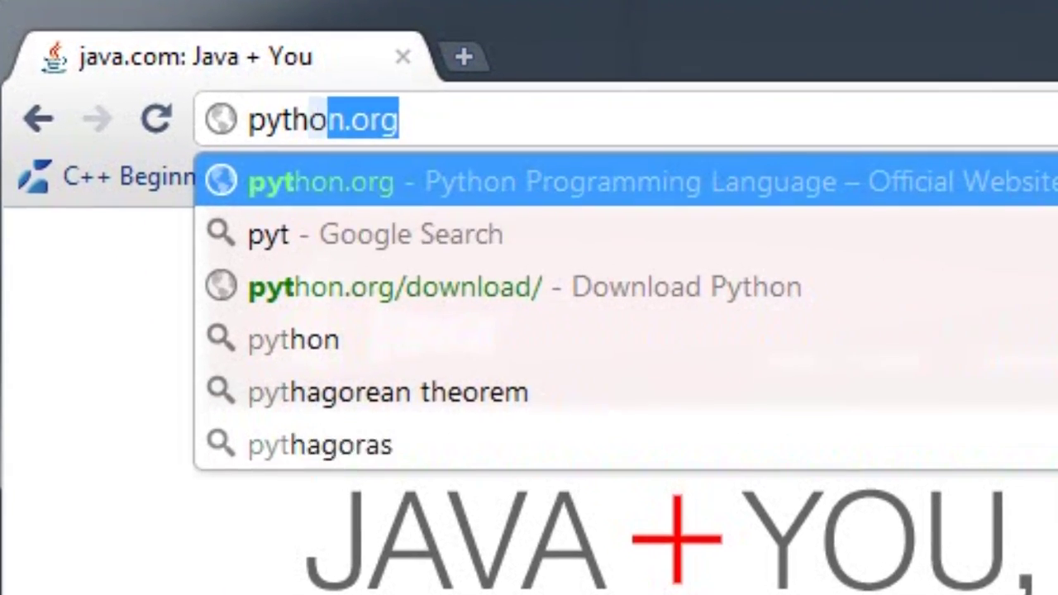
{"action": "type", "text": "r"}
{"action": "key", "text": "Return"}
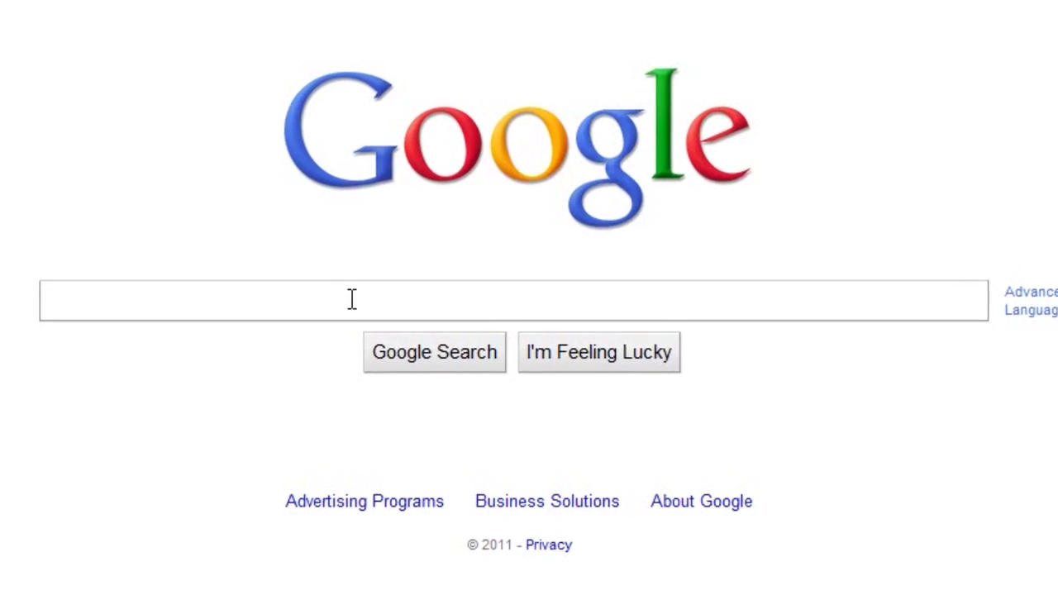
Step: Search Google for "buildyoucnc" and open the Build Your Own CNC Router Machine website
{"action": "type", "text": "uildyoucnc"}
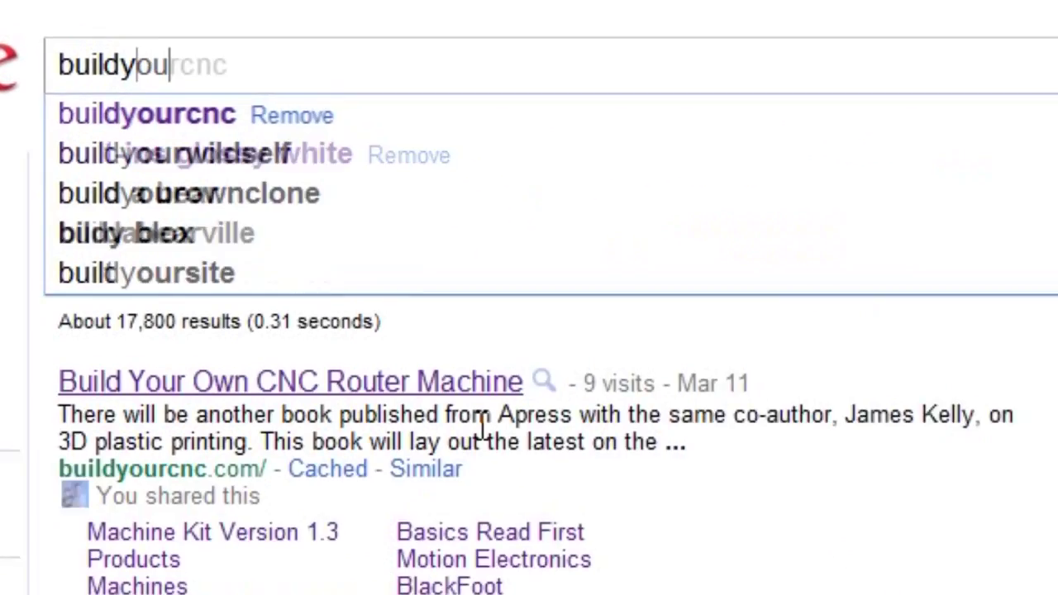
{"action": "key", "text": "Return"}
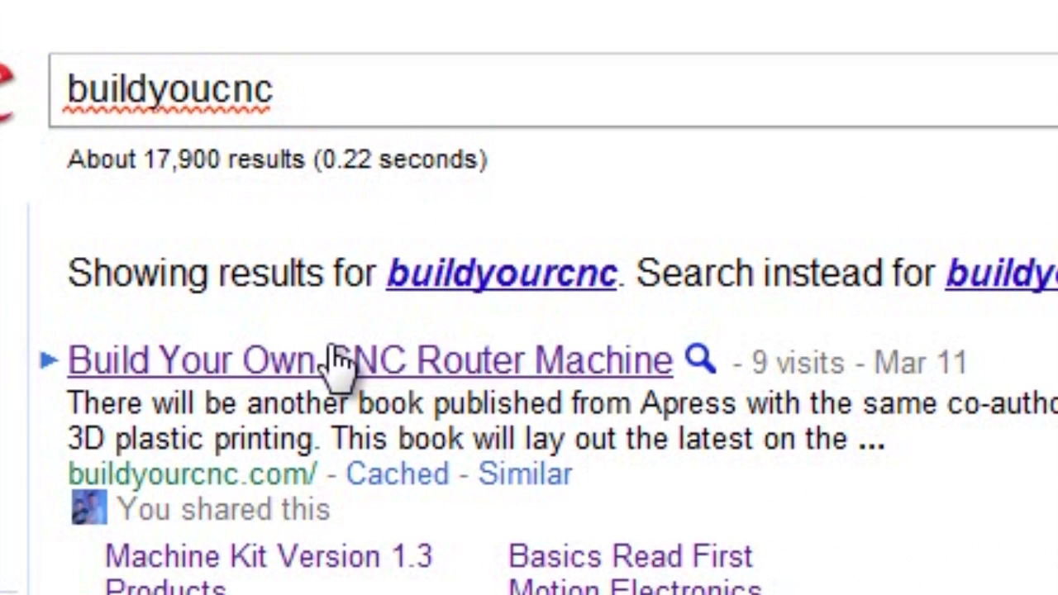
{"action": "left_click", "coordinate": [339, 362]}
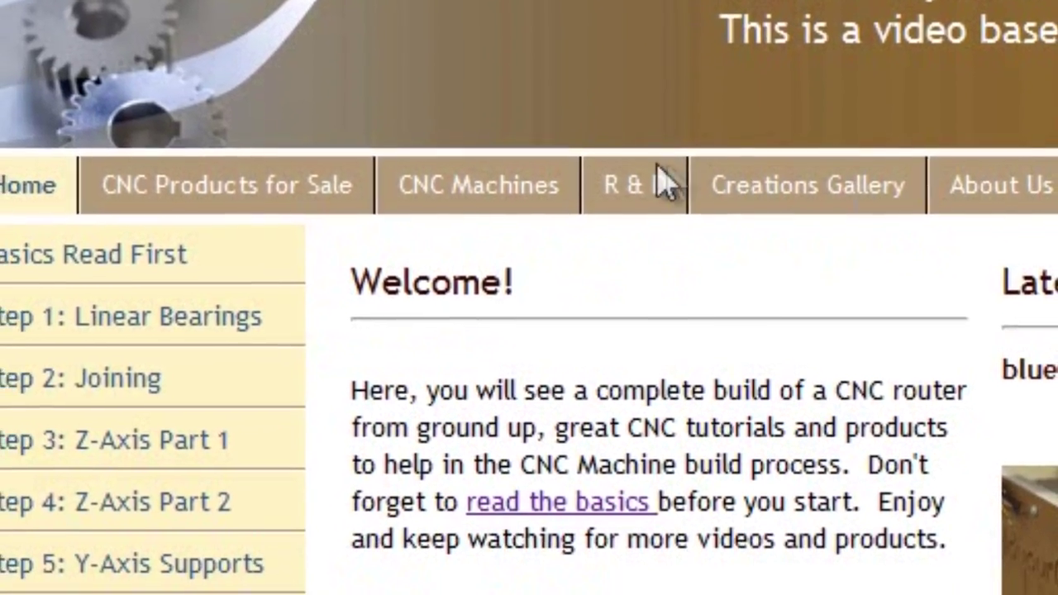
Step: Find the whiteAnt 3D Printer/CNC page among the CNC machines and save its linked xml configuration file to the computer
{"action": "left_click", "coordinate": [509, 166]}
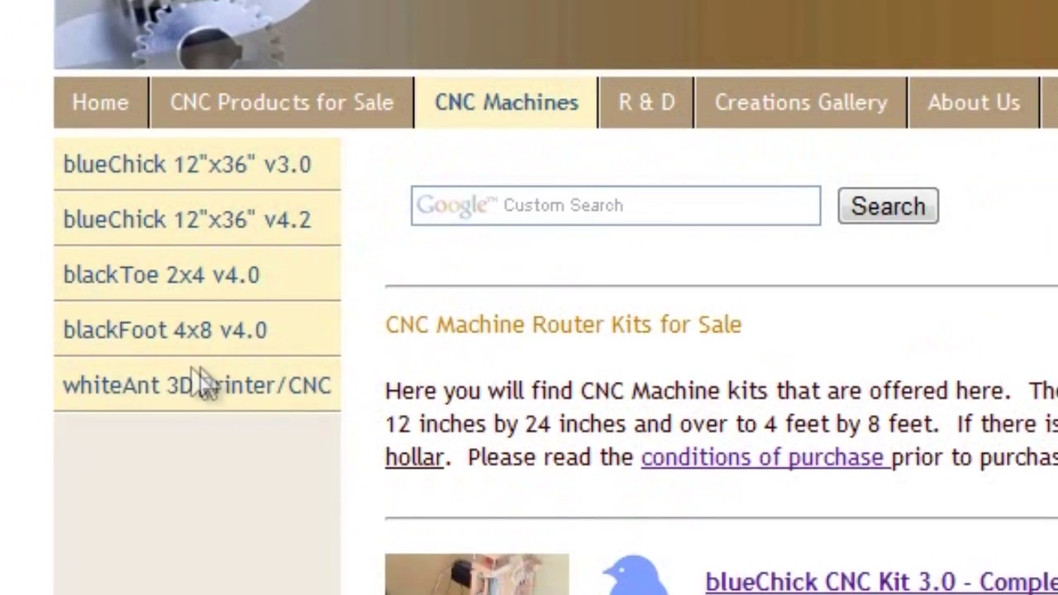
{"action": "left_click", "coordinate": [234, 385]}
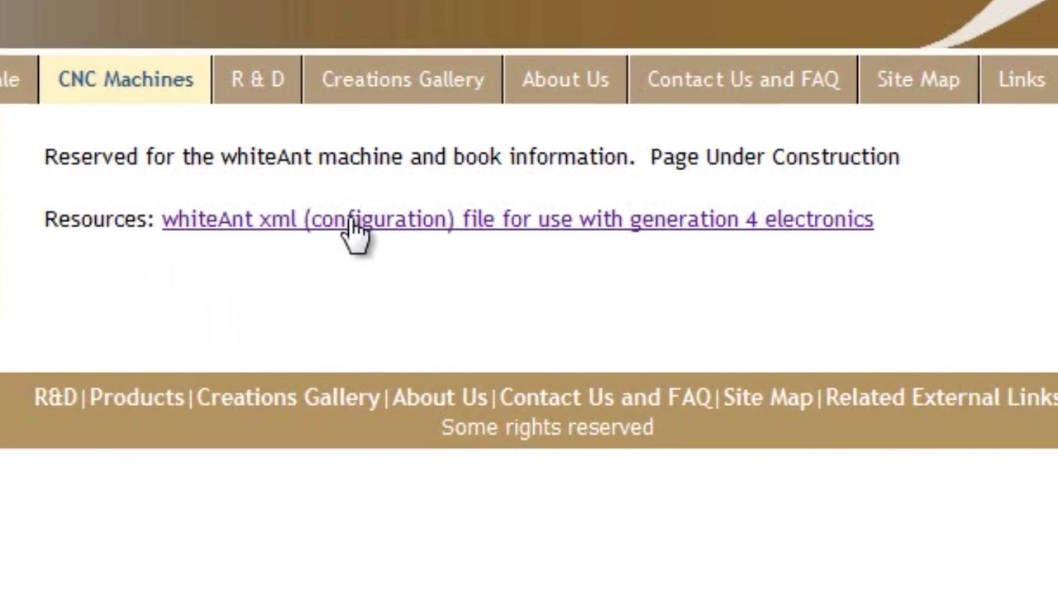
{"action": "right_click", "coordinate": [339, 209]}
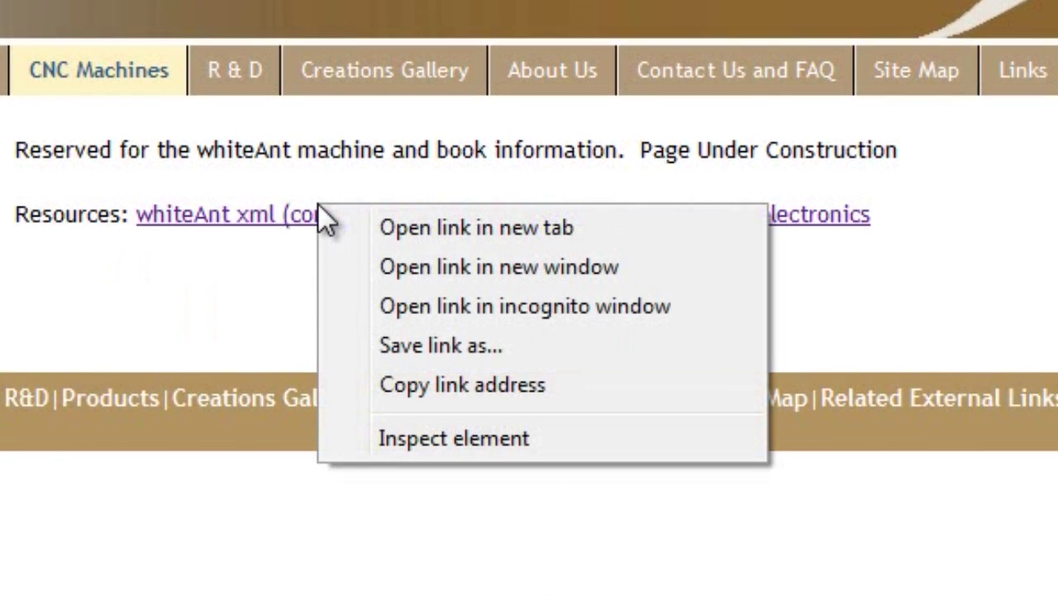
{"action": "left_click", "coordinate": [444, 347]}
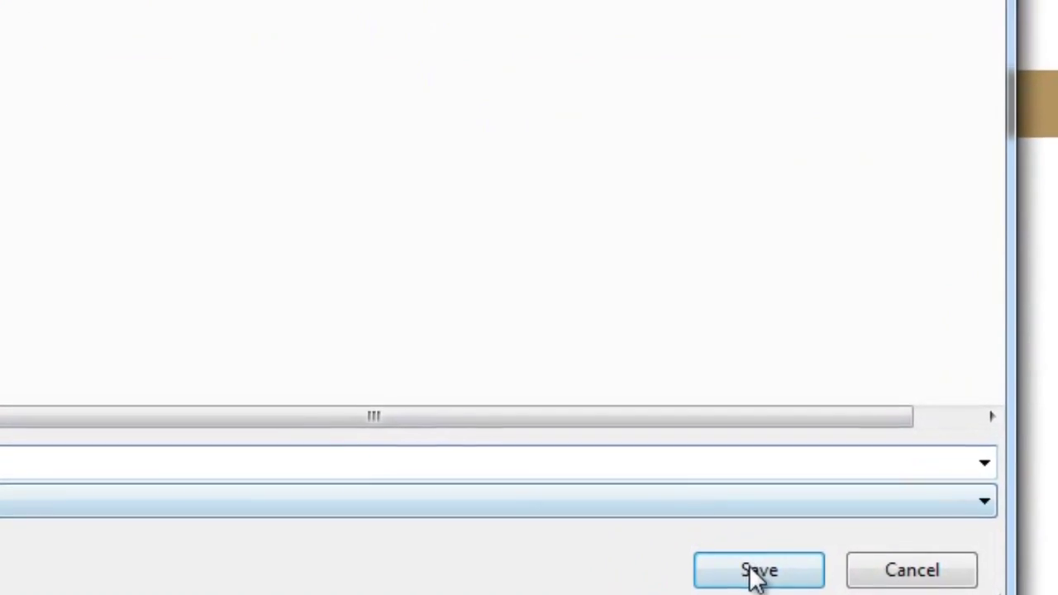
{"action": "left_click", "coordinate": [713, 449]}
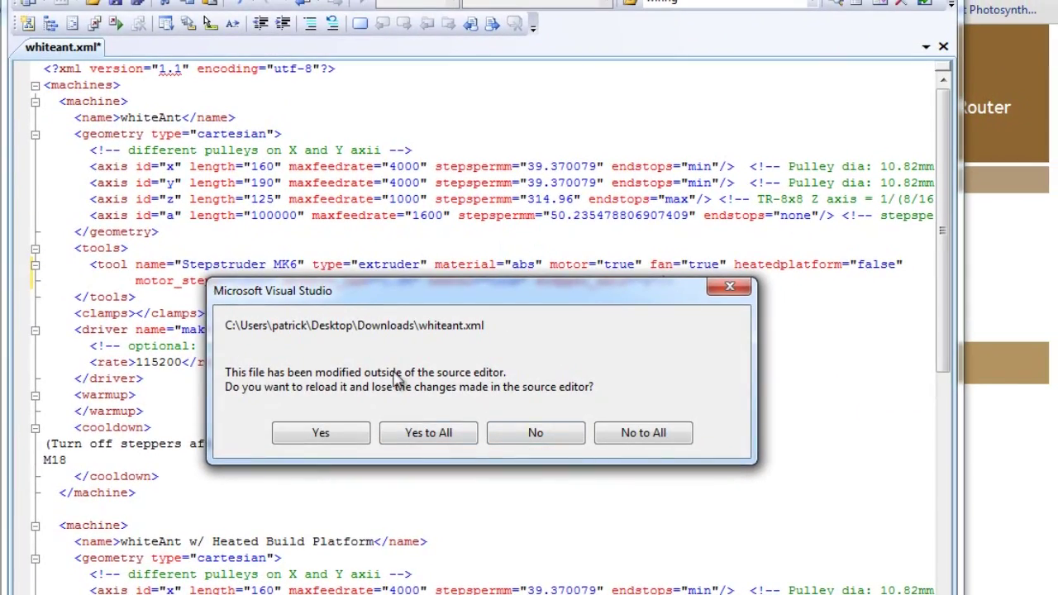
Step: Examine the axis stepspermm values and the heatedplatform setting in whiteant.xml without reloading it, and close the file
{"action": "left_click", "coordinate": [541, 430]}
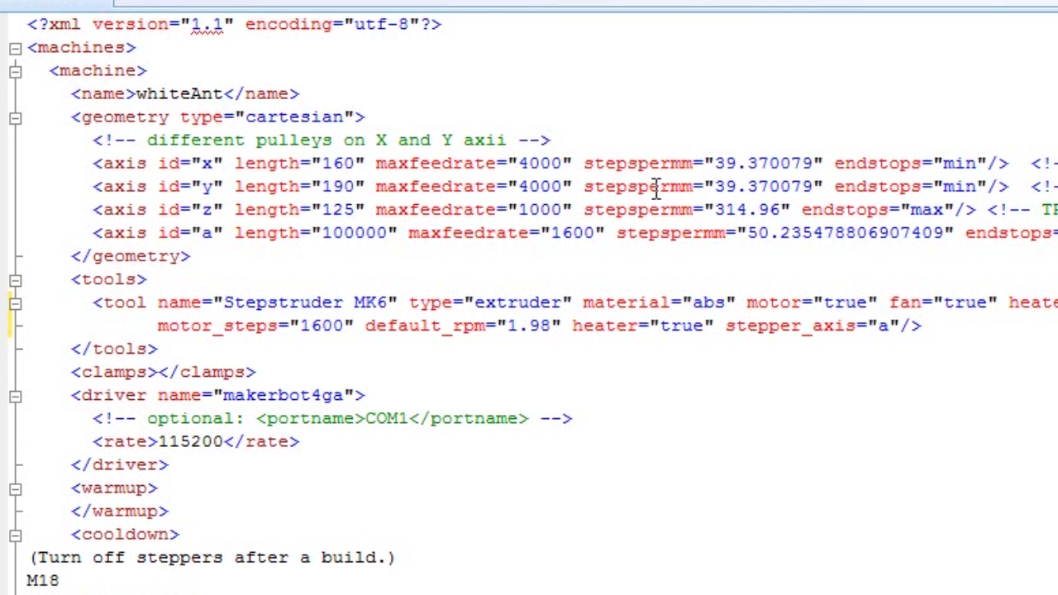
{"action": "left_click", "coordinate": [758, 162]}
{"action": "scroll", "coordinate": [607, 572], "scroll_direction": "down", "scroll_amount": 4}
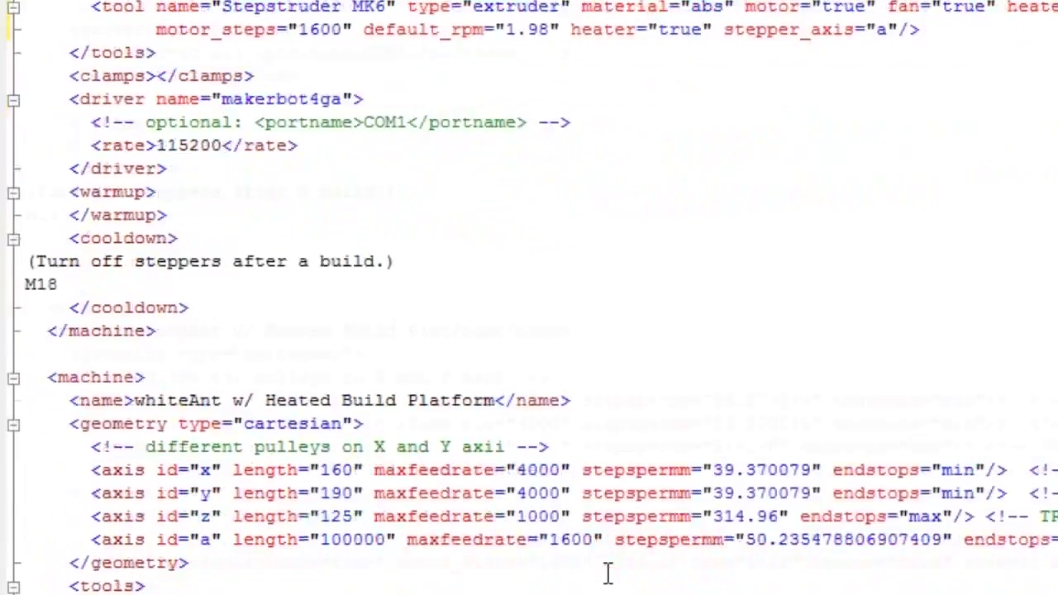
{"action": "scroll", "coordinate": [608, 571], "scroll_direction": "down", "scroll_amount": 3}
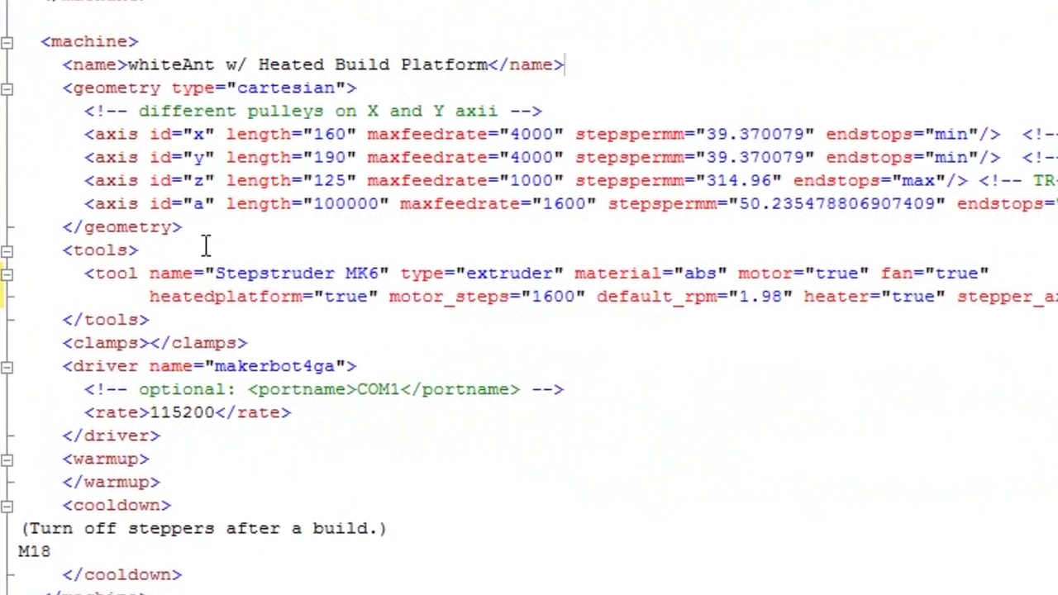
{"action": "left_click", "coordinate": [155, 291]}
{"action": "double_click", "coordinate": [161, 293]}
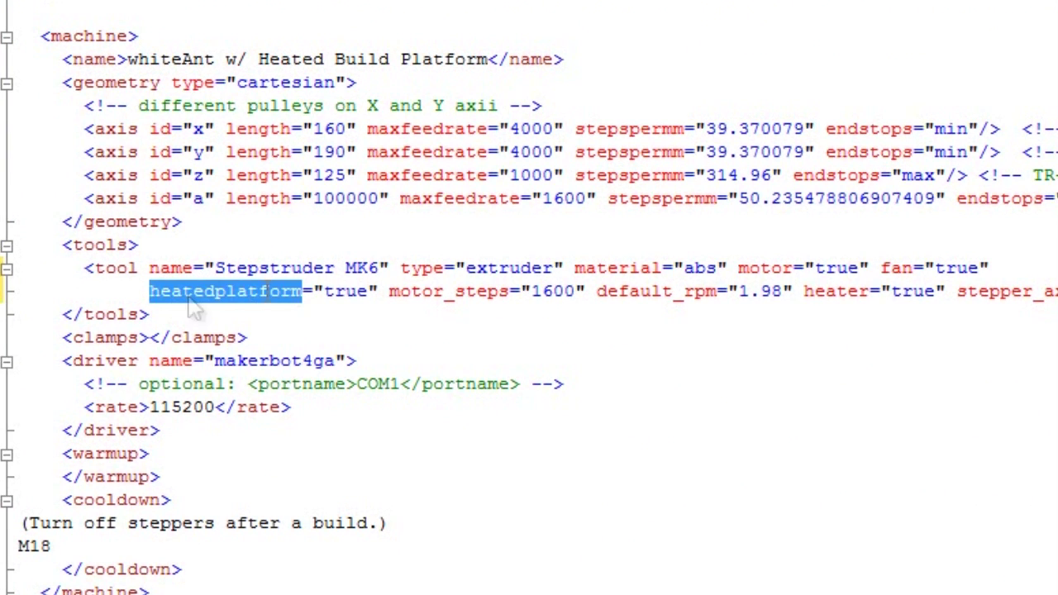
{"action": "left_click", "coordinate": [345, 292]}
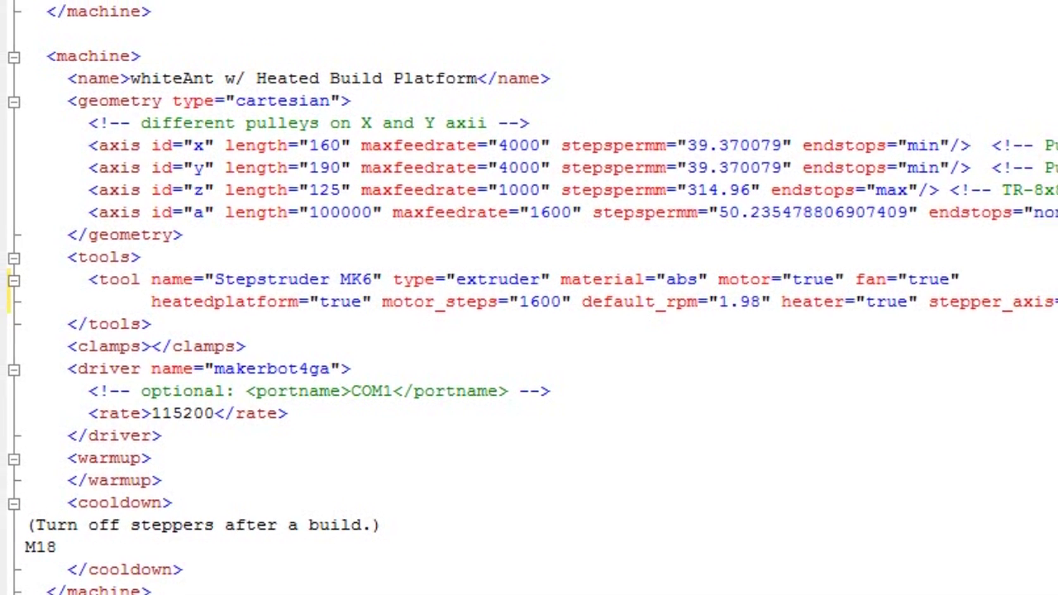
{"action": "key", "text": "alt+F4"}
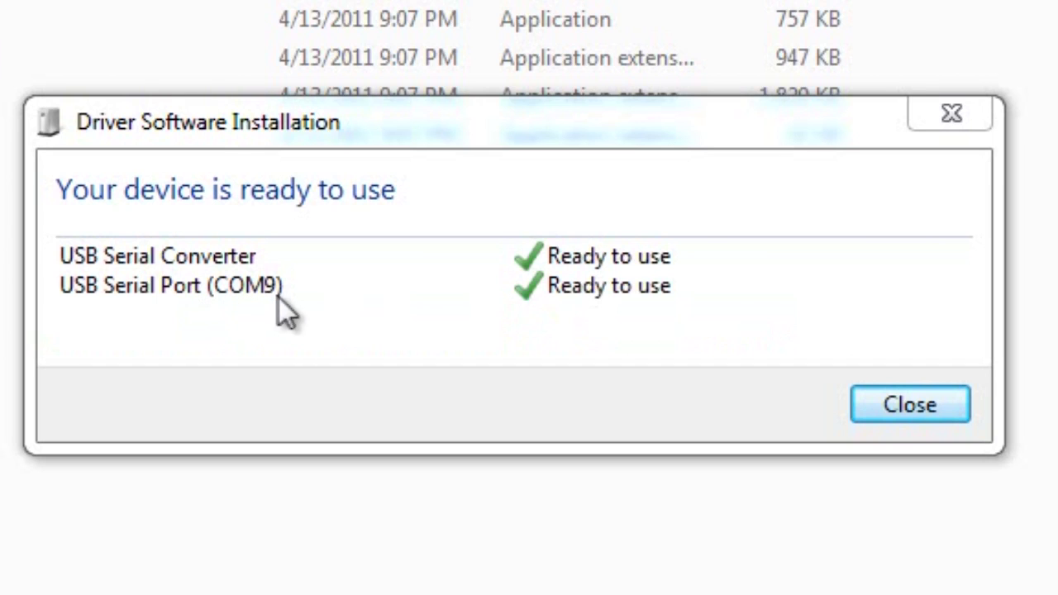
Step: Dismiss the driver installation notice and copy the replicatorg-0024 folder from replicatorg-0024-windows.zip into the 3D Printer Software folder on the desktop
{"action": "left_click", "coordinate": [885, 414]}
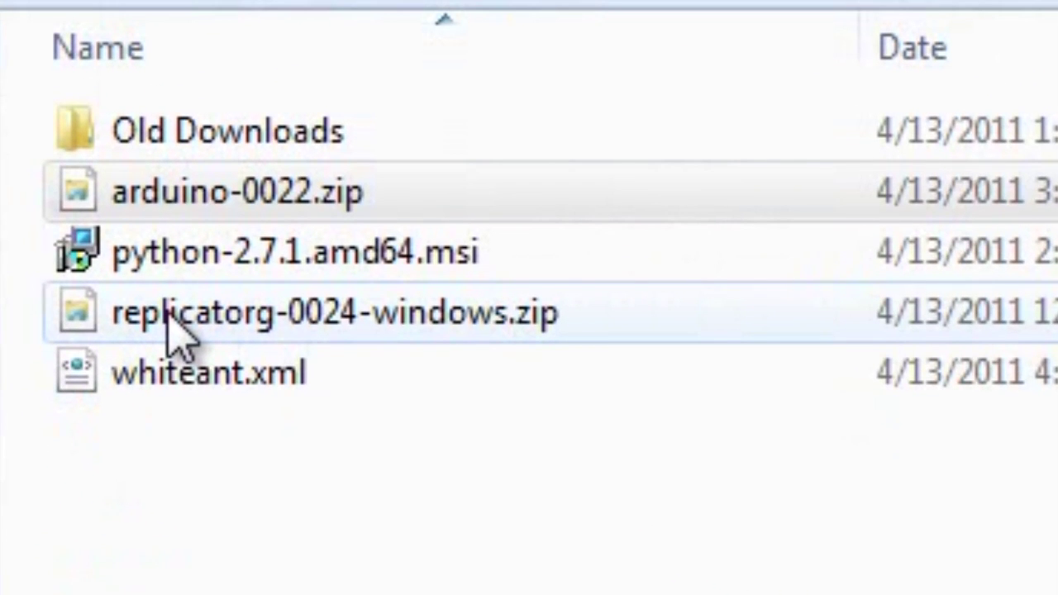
{"action": "double_click", "coordinate": [178, 331]}
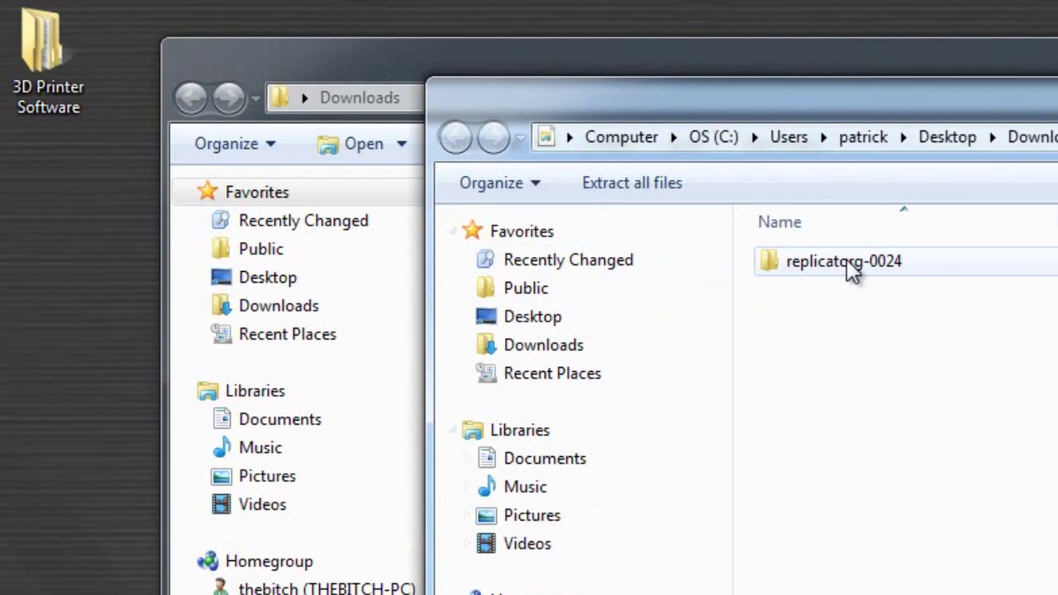
{"action": "left_click_drag", "start_coordinate": [852, 271], "coordinate": [80, 111]}
{"action": "mouse_move", "coordinate": [37, 53]}
{"action": "left_mouse_down"}
{"action": "mouse_move", "coordinate": [56, 77]}
{"action": "mouse_move", "coordinate": [52, 68]}
{"action": "left_mouse_up"}
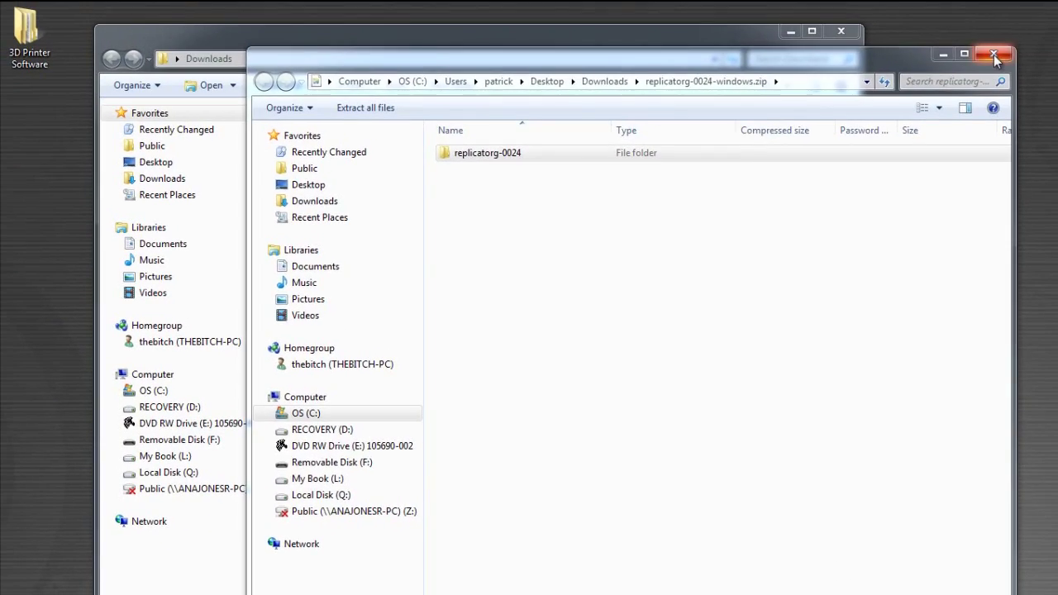
{"action": "left_click", "coordinate": [995, 55]}
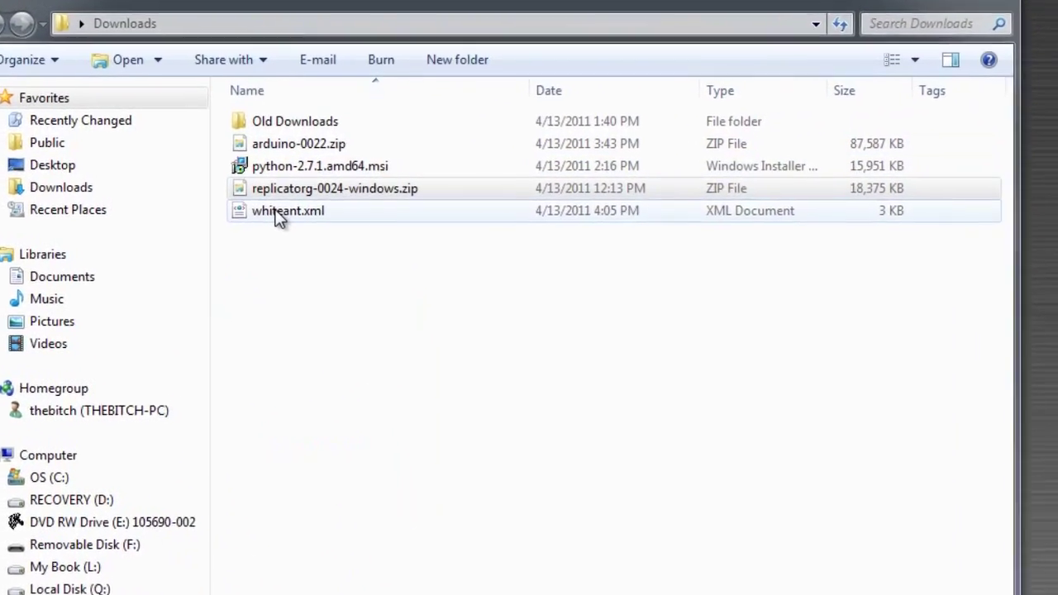
Step: Move whiteant.xml from Downloads into the machines folder inside 3D Printer Software\replicatorg-0024
{"action": "left_click", "coordinate": [313, 200]}
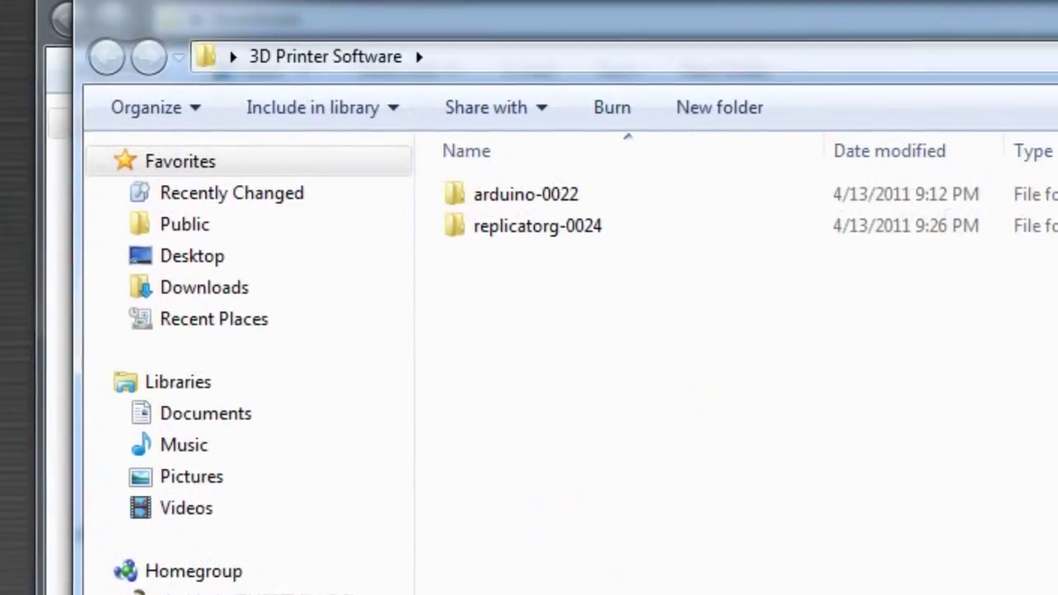
{"action": "double_click", "coordinate": [488, 230]}
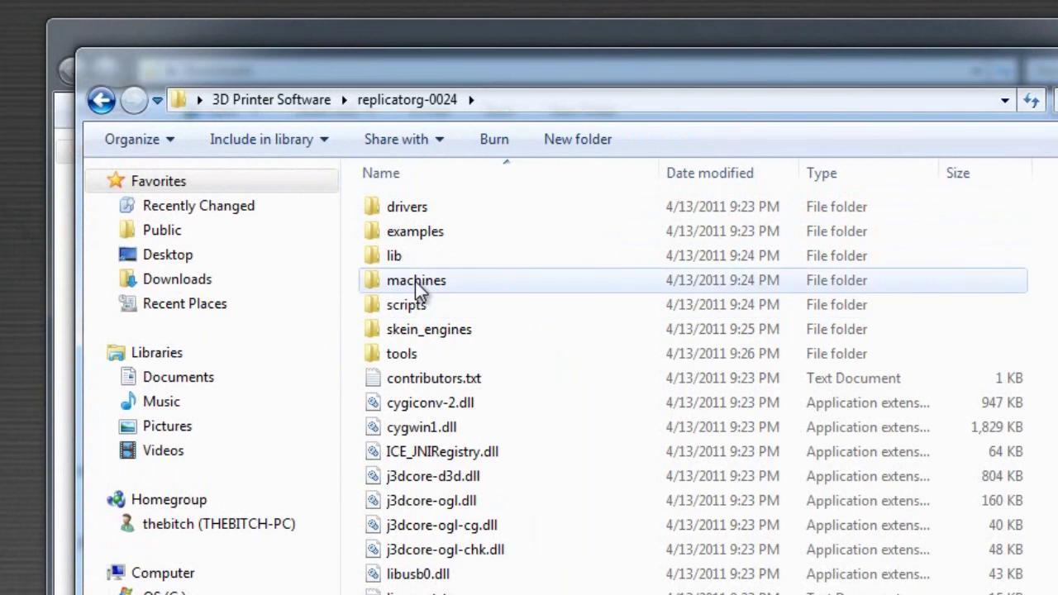
{"action": "double_click", "coordinate": [415, 281]}
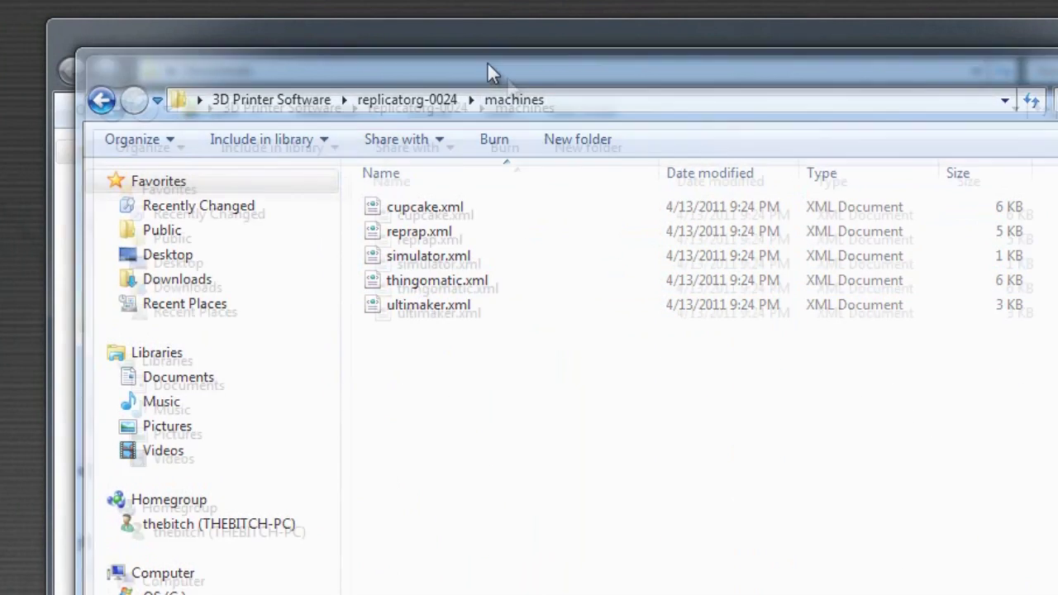
{"action": "left_click_drag", "start_coordinate": [489, 71], "coordinate": [976, 156]}
{"action": "left_click", "coordinate": [392, 279]}
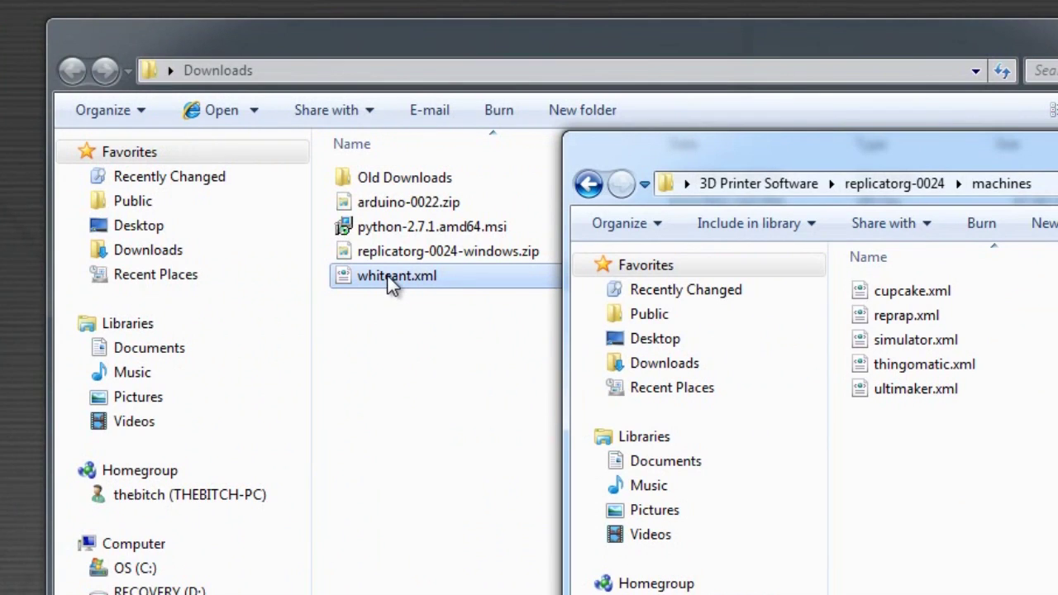
{"action": "left_click_drag", "start_coordinate": [386, 275], "coordinate": [935, 500]}
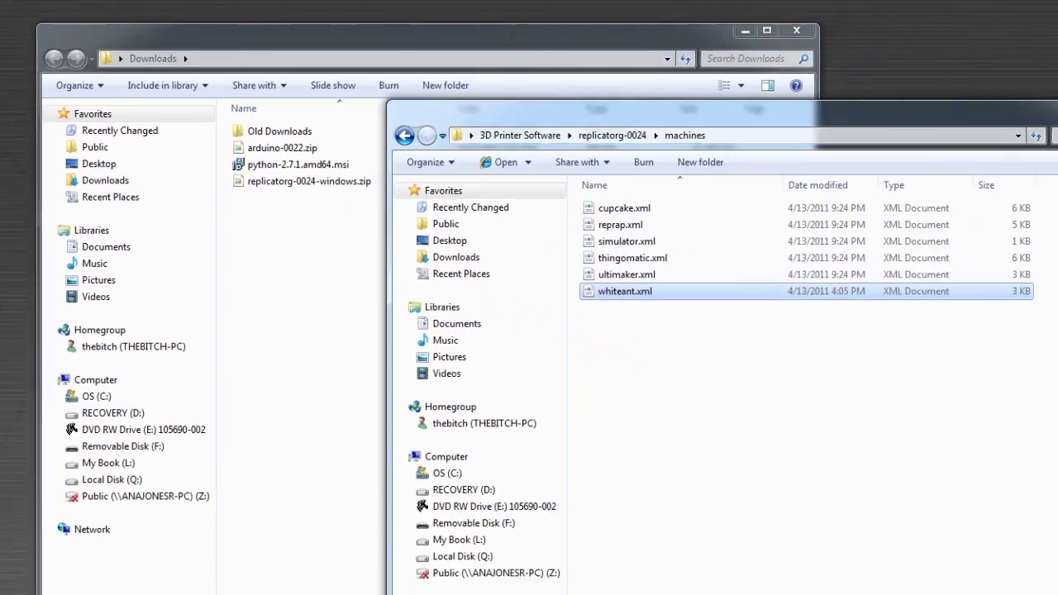
{"action": "left_click", "coordinate": [1023, 102]}
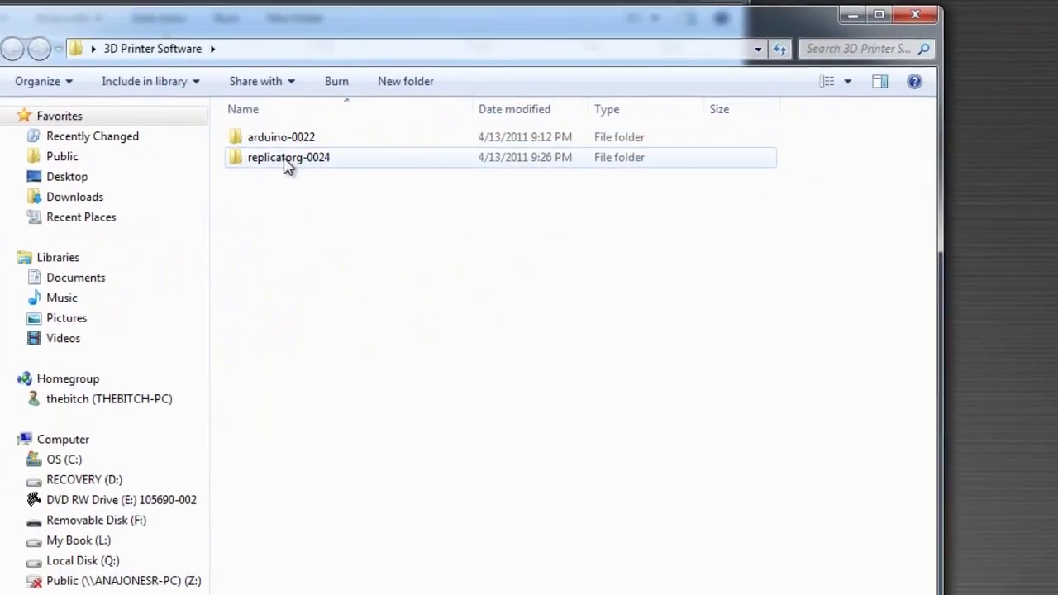
Step: Launch ReplicatorG.exe from the replicatorg-0024 folder and allow it to run despite the unknown publisher
{"action": "double_click", "coordinate": [545, 199]}
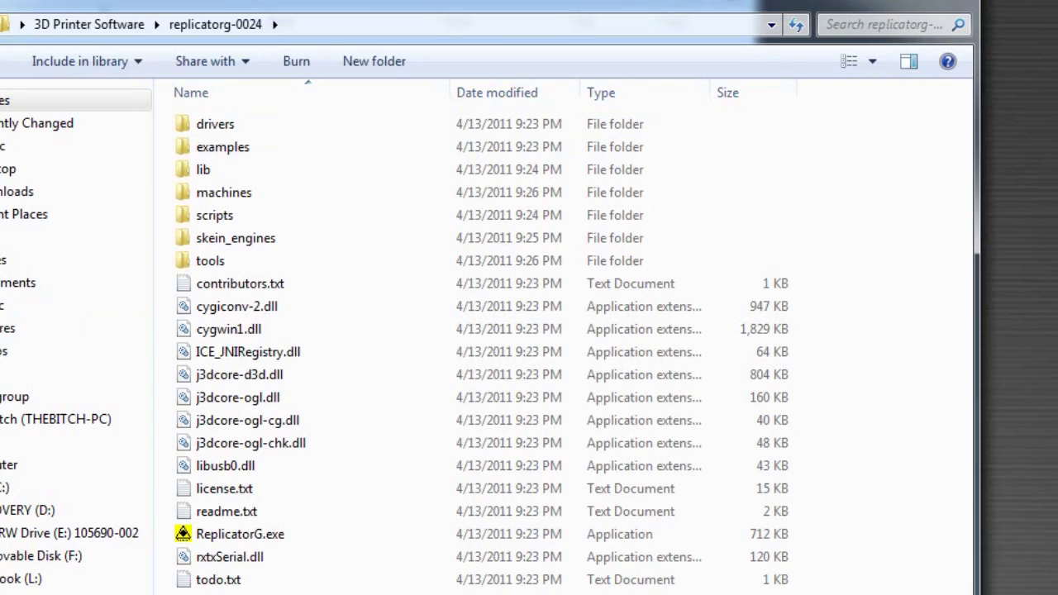
{"action": "left_click", "coordinate": [273, 535]}
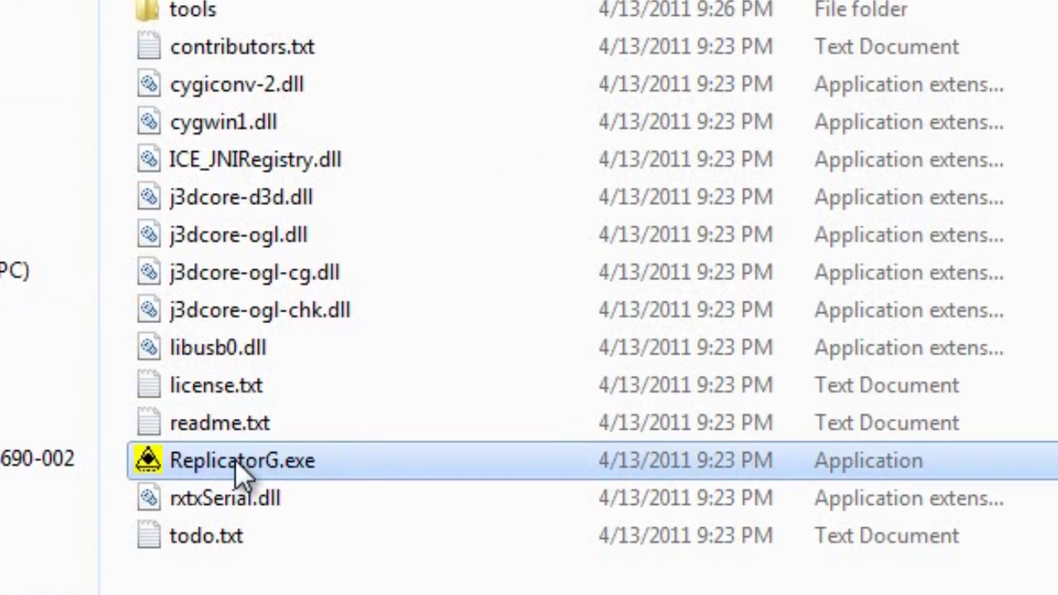
{"action": "double_click", "coordinate": [235, 460]}
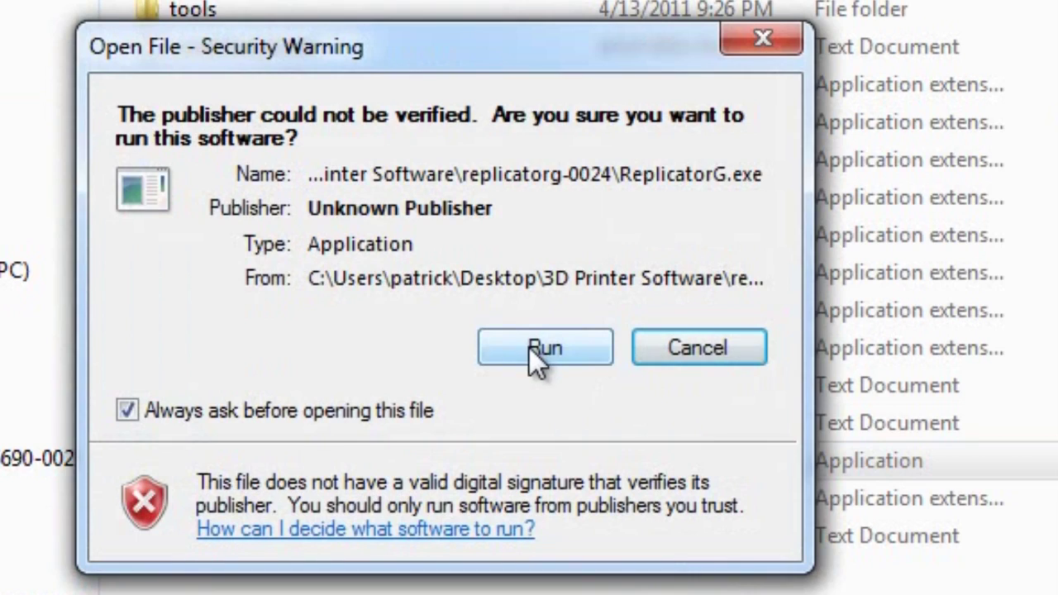
{"action": "left_click", "coordinate": [533, 349]}
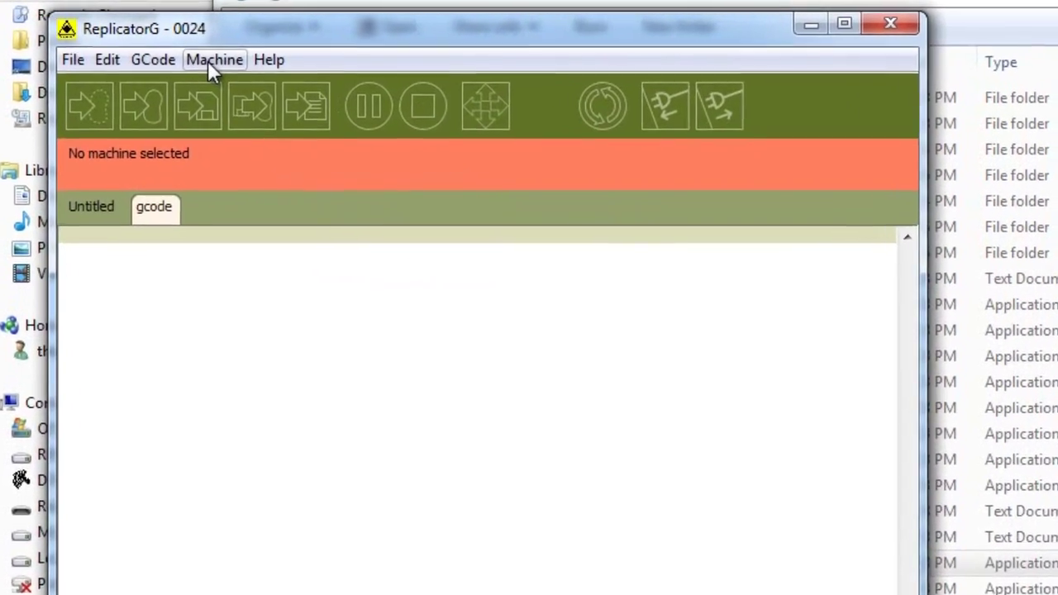
Step: Set the machine driver to whiteAnt, the variant without the heated build platform
{"action": "left_click", "coordinate": [211, 63]}
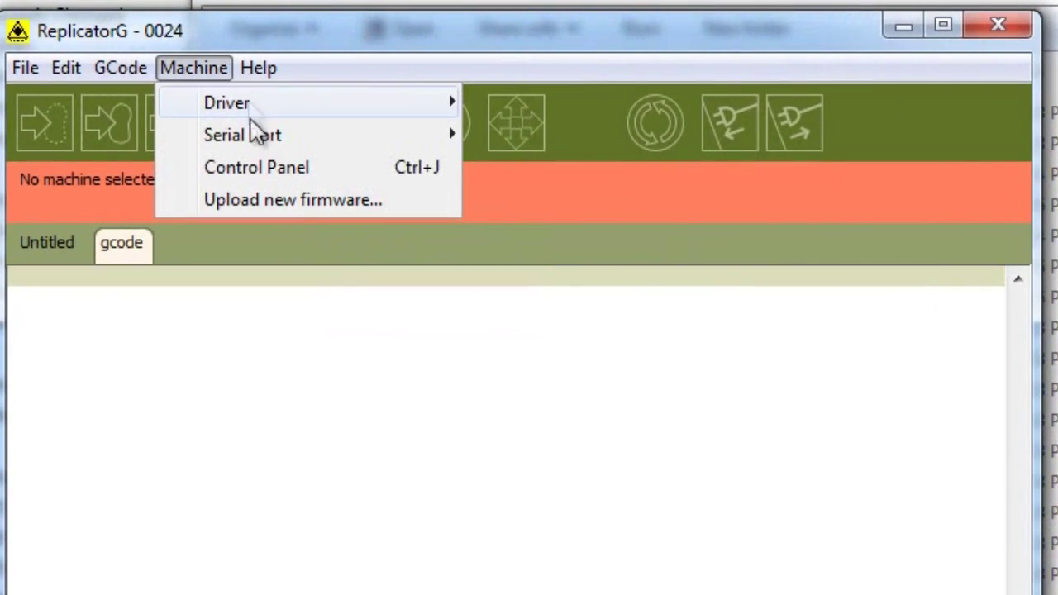
{"action": "mouse_move", "coordinate": [243, 106]}
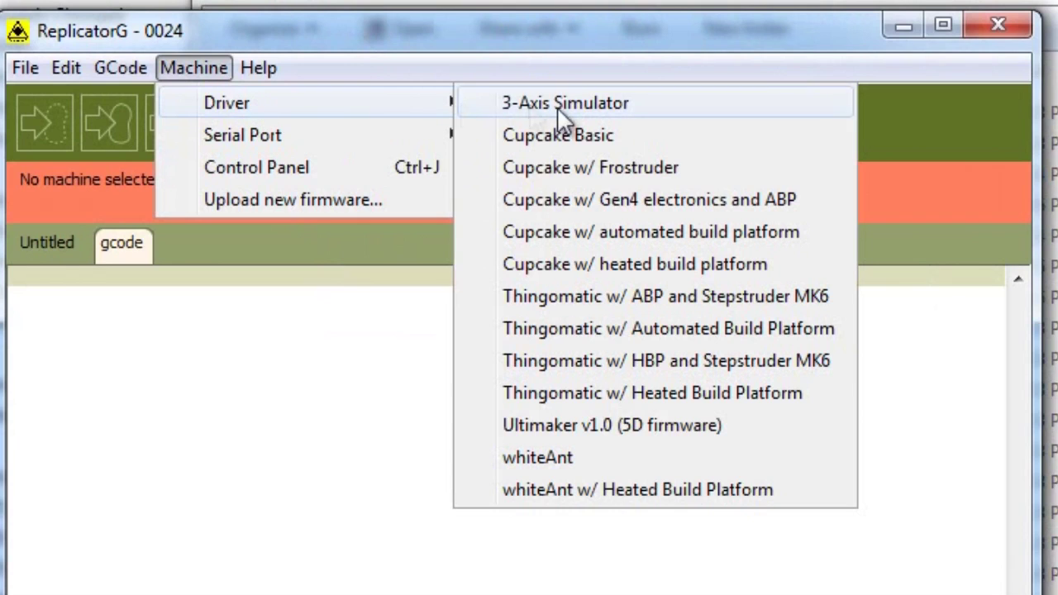
{"action": "left_click", "coordinate": [536, 460]}
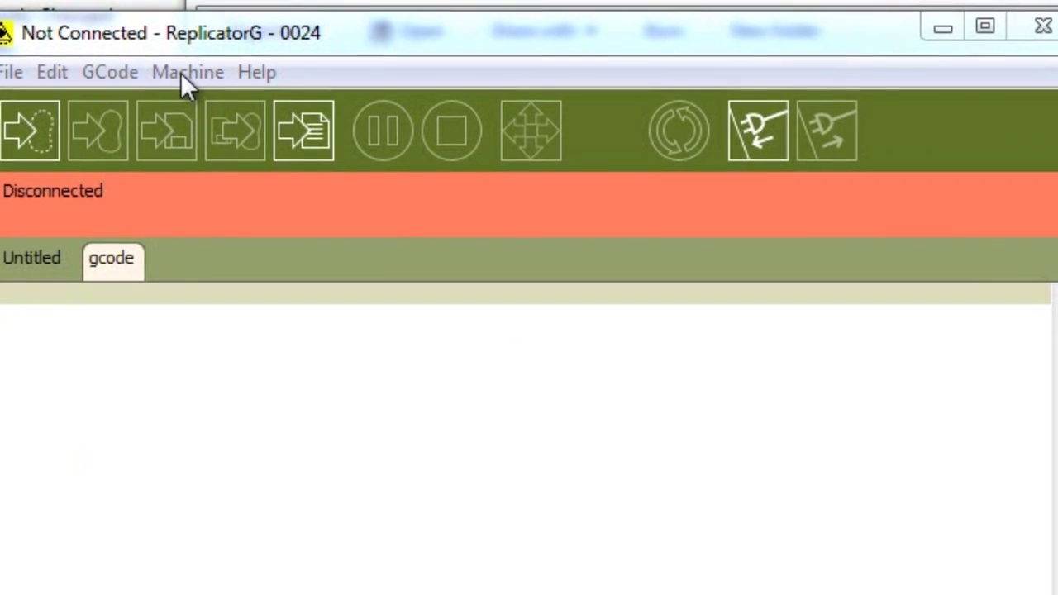
Step: Set the machine's serial port to COM9 and connect to the printer
{"action": "left_click", "coordinate": [177, 76]}
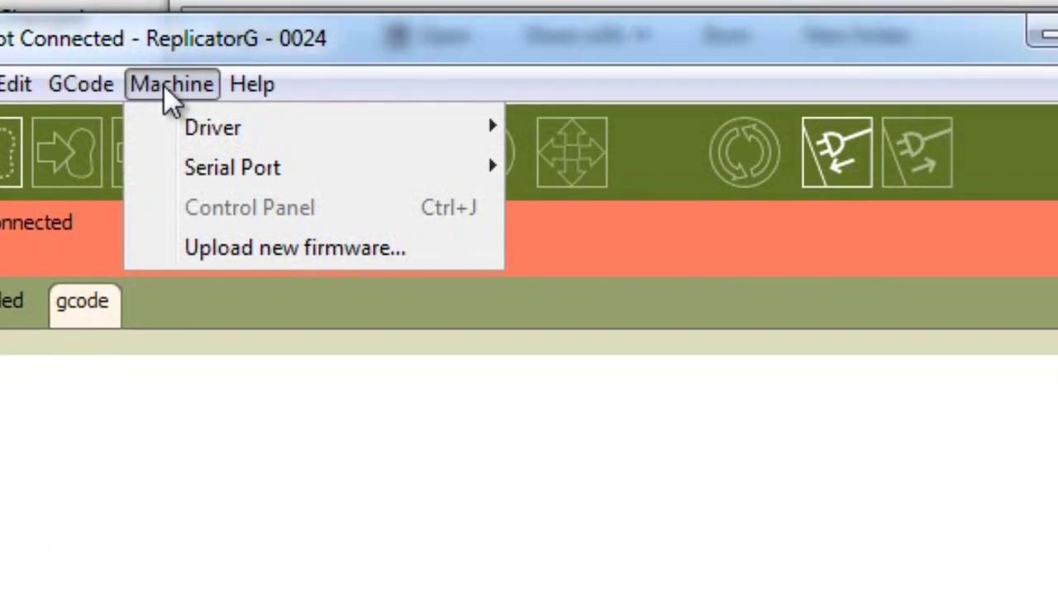
{"action": "mouse_move", "coordinate": [245, 184]}
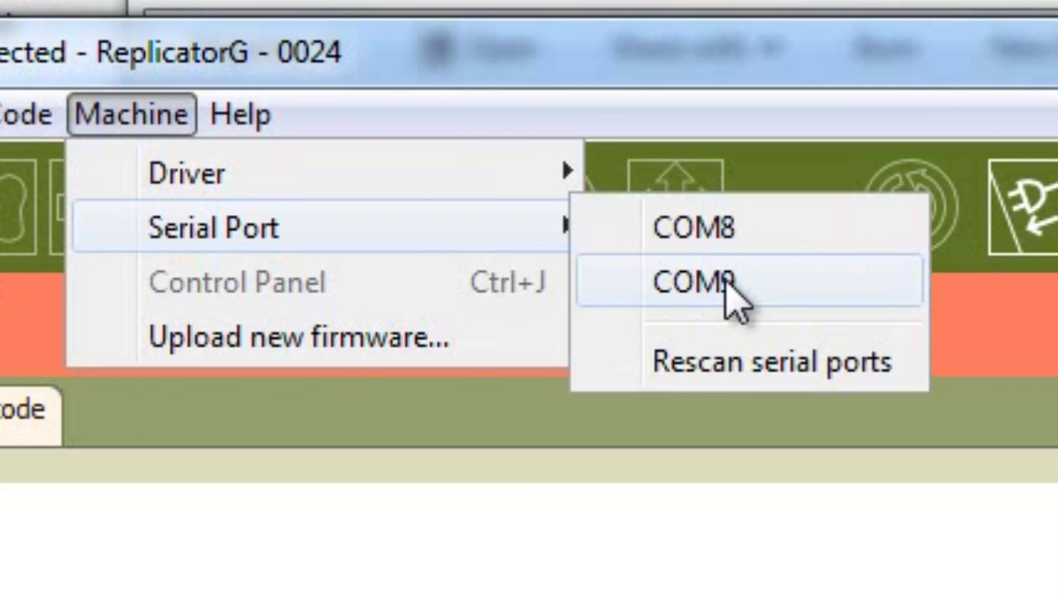
{"action": "left_click", "coordinate": [726, 281]}
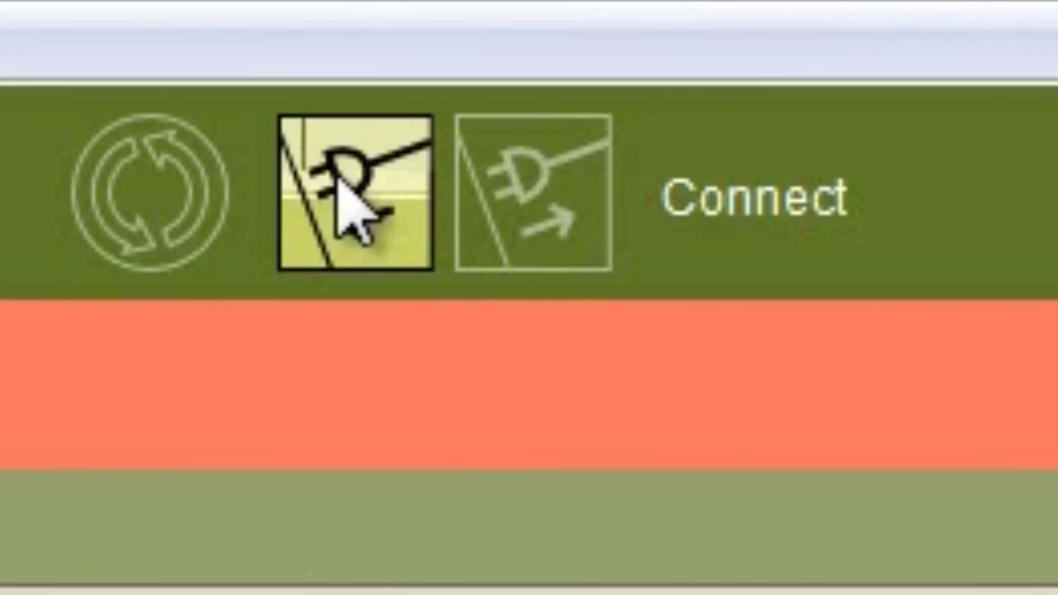
{"action": "left_click", "coordinate": [351, 194]}
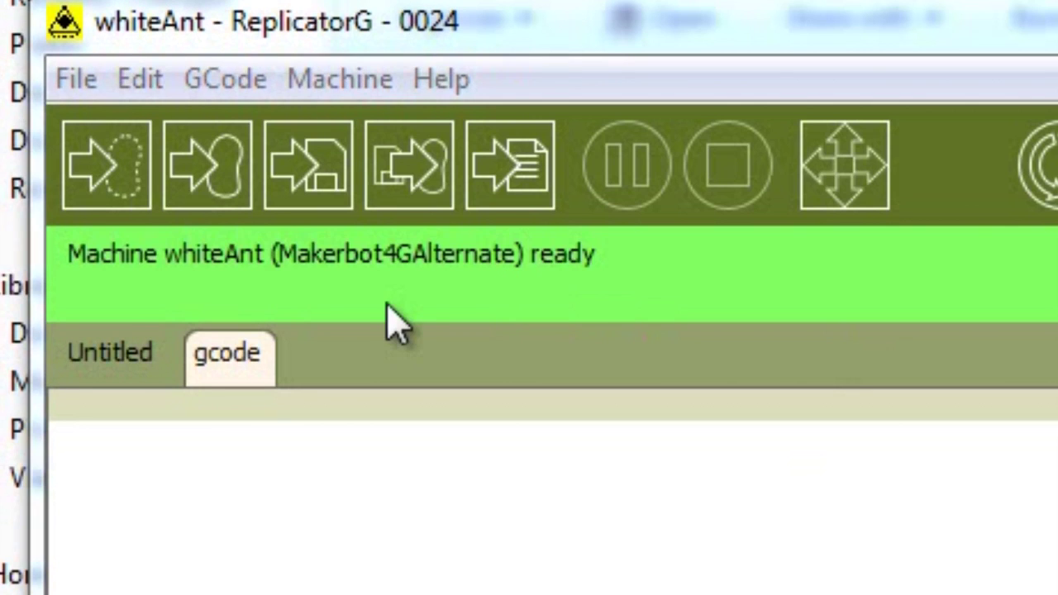
Step: Start a firmware upgrade and choose the MakerBot Motherboard v2.X (Gen4) as the board to upgrade
{"action": "left_click", "coordinate": [354, 86]}
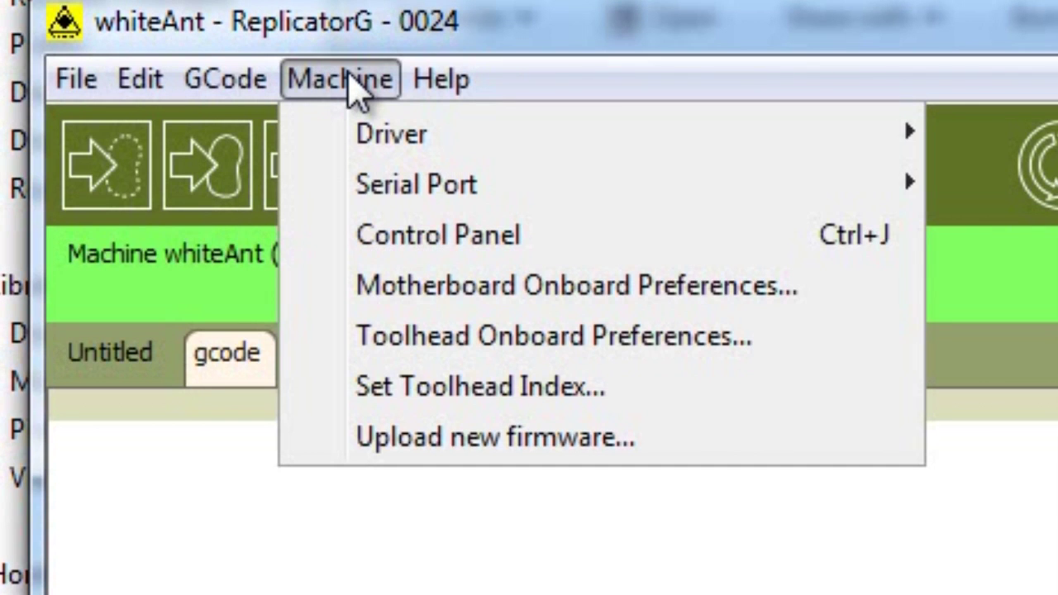
{"action": "left_click", "coordinate": [404, 444]}
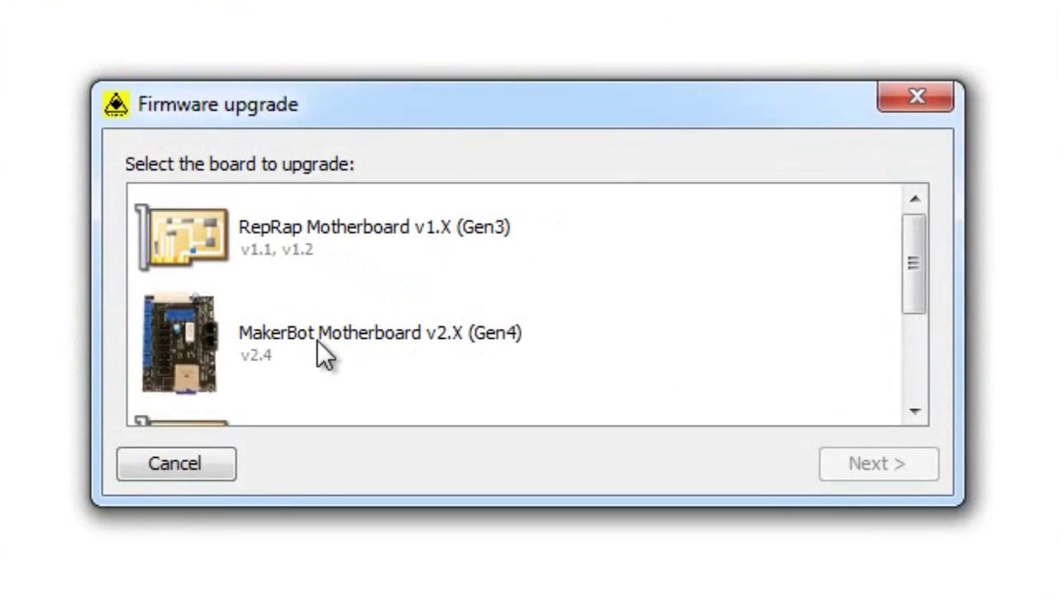
{"action": "left_click", "coordinate": [329, 418]}
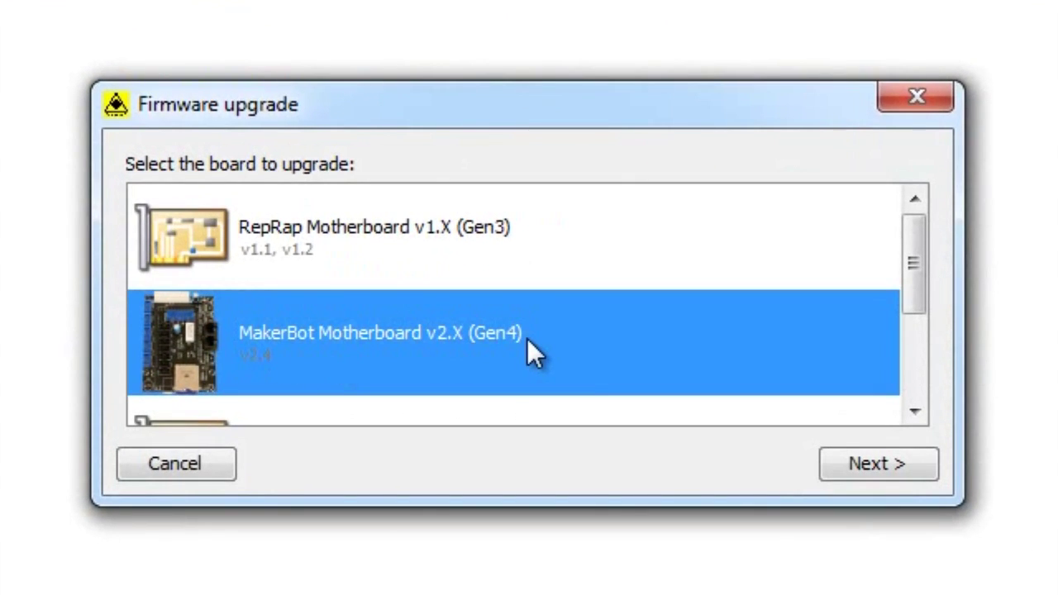
{"action": "scroll", "coordinate": [578, 335], "scroll_direction": "down", "scroll_amount": 2}
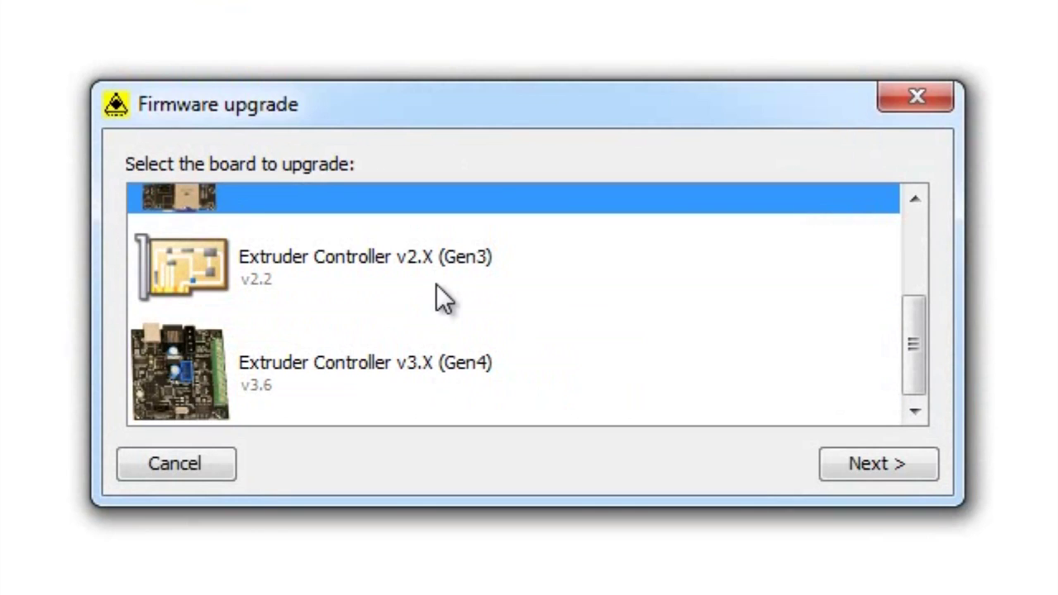
{"action": "scroll", "coordinate": [436, 285], "scroll_direction": "up", "scroll_amount": 1}
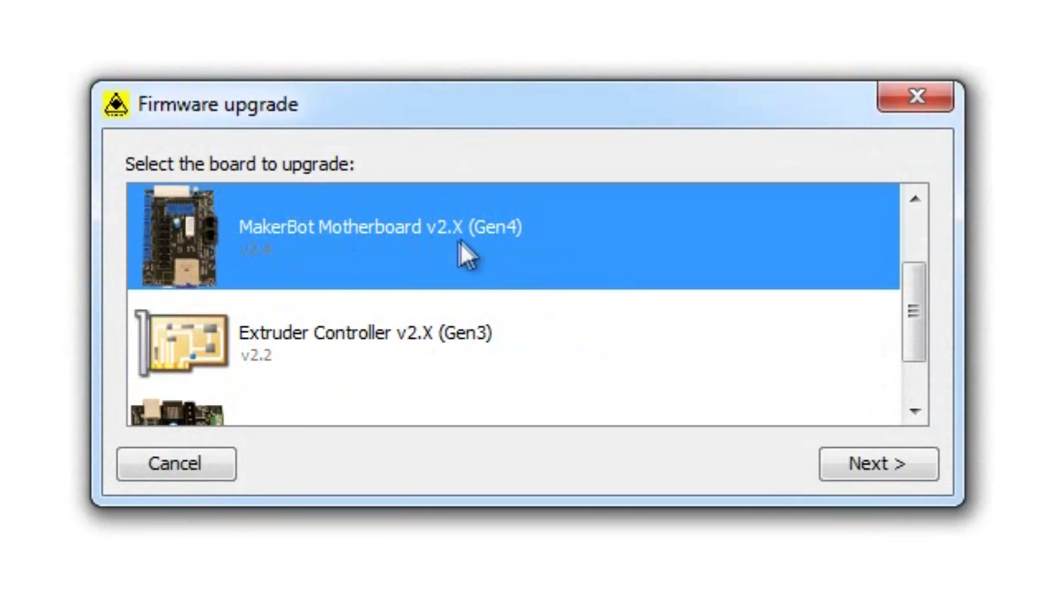
{"action": "left_click", "coordinate": [849, 465]}
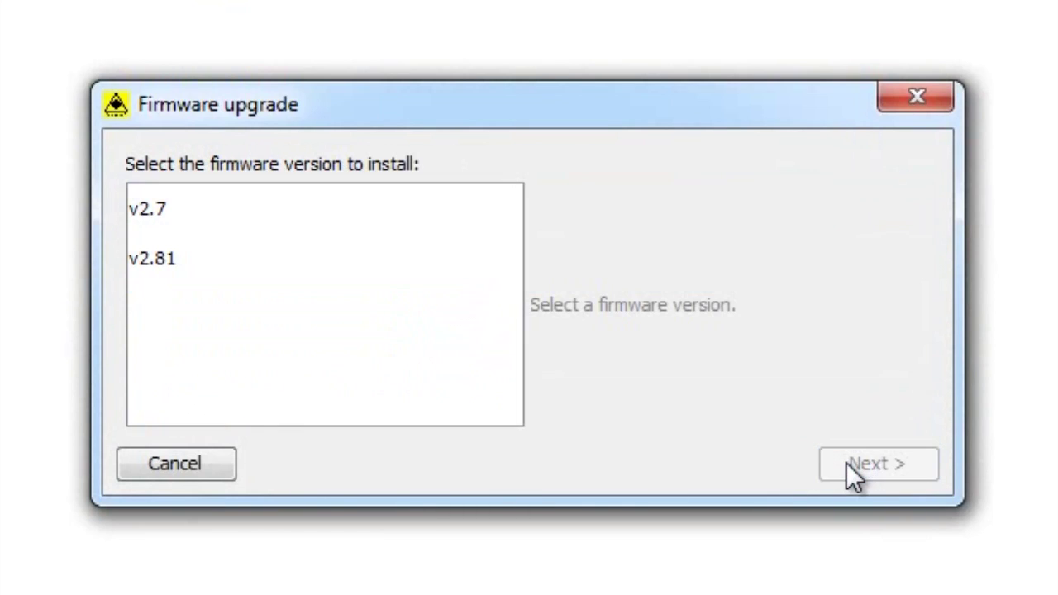
Step: Upload firmware v2.81 to the motherboard through serial port COM9, repeating the upload once
{"action": "left_click", "coordinate": [156, 263]}
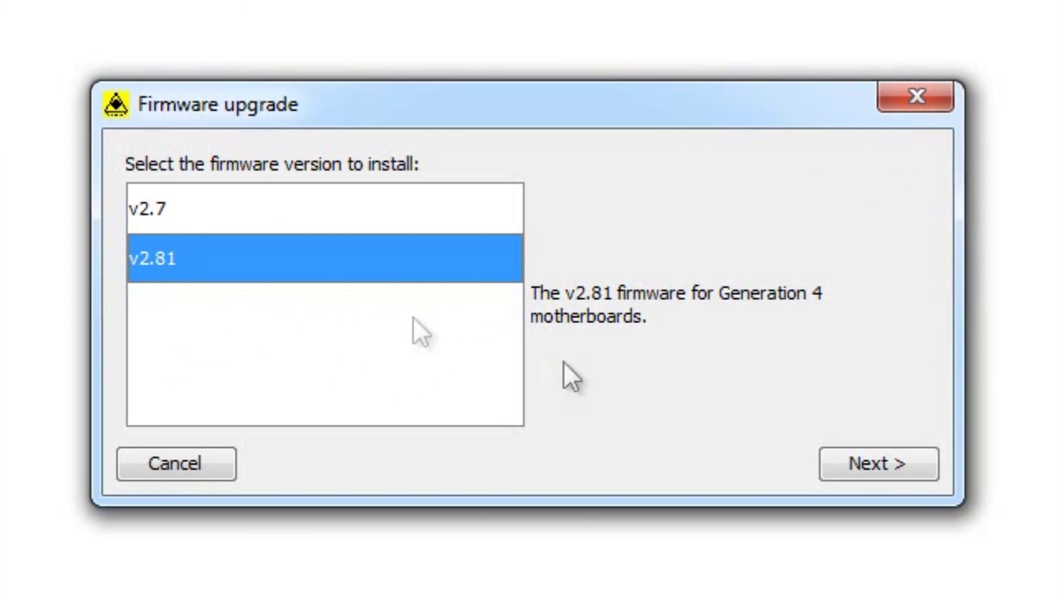
{"action": "left_click", "coordinate": [867, 468]}
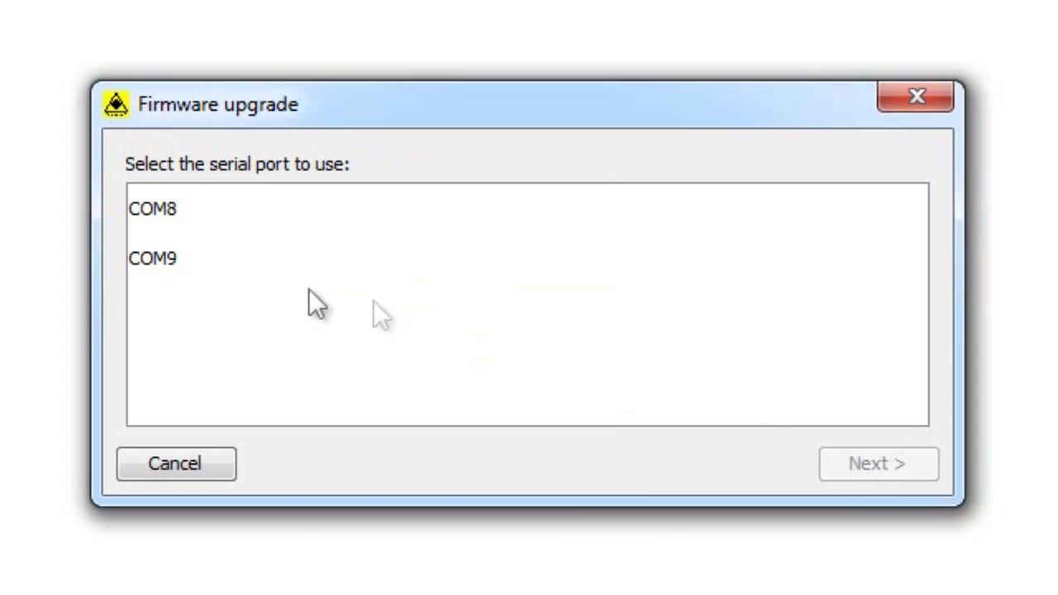
{"action": "left_click", "coordinate": [154, 259]}
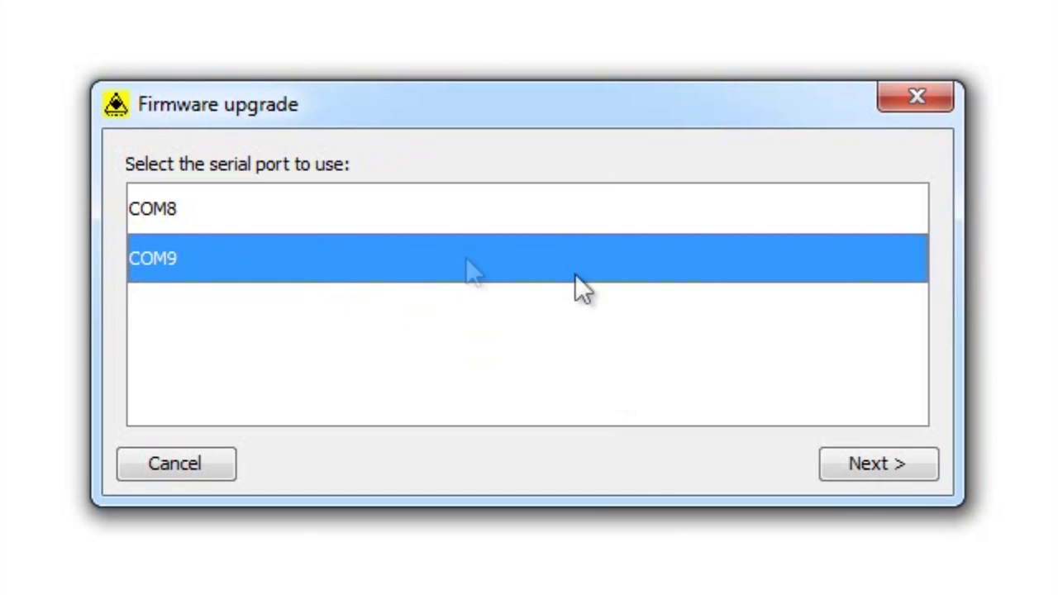
{"action": "left_click", "coordinate": [872, 462]}
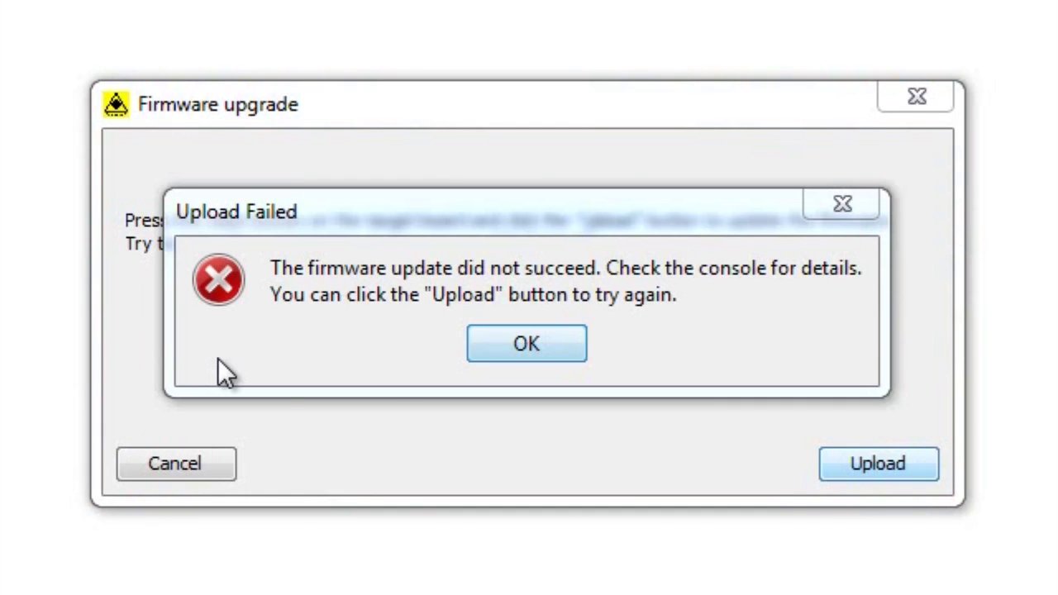
{"action": "left_click", "coordinate": [528, 346]}
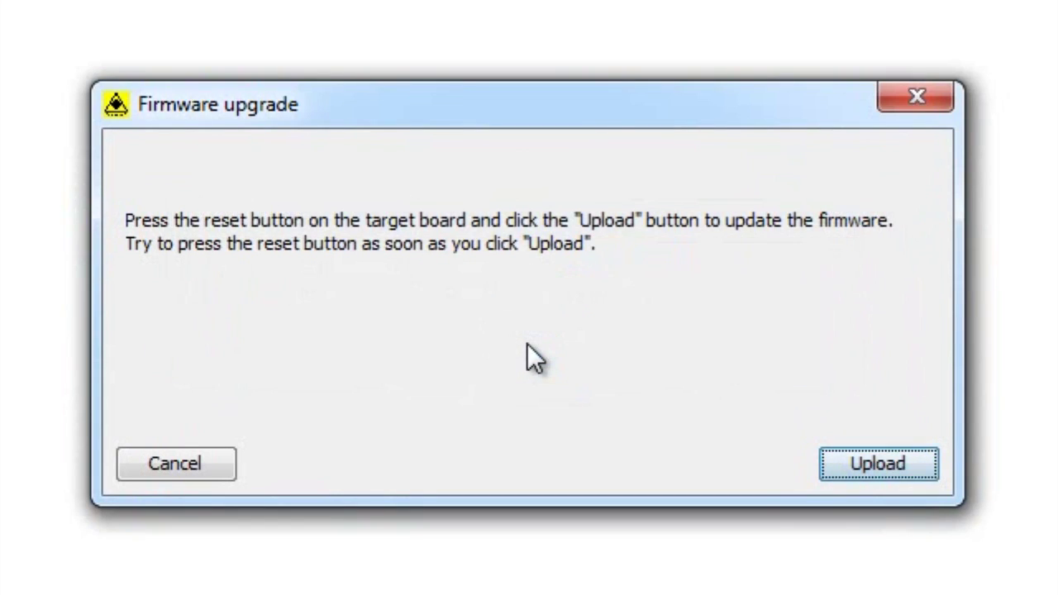
{"action": "left_click", "coordinate": [858, 463]}
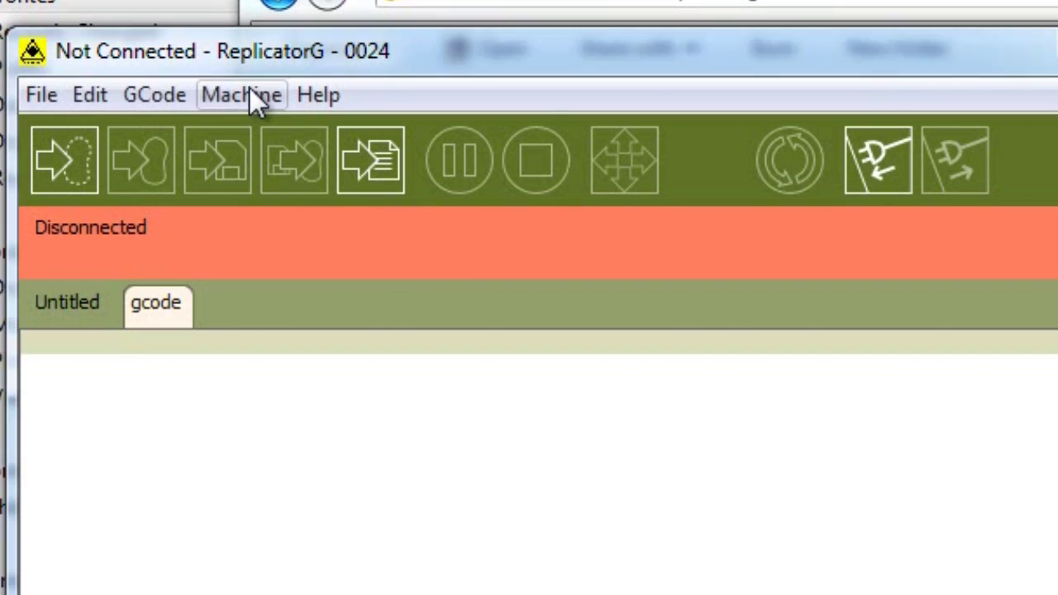
Step: Start another firmware upgrade for the Extruder Controller v3.X (Gen4) and choose firmware version v2.8
{"action": "left_click", "coordinate": [250, 95]}
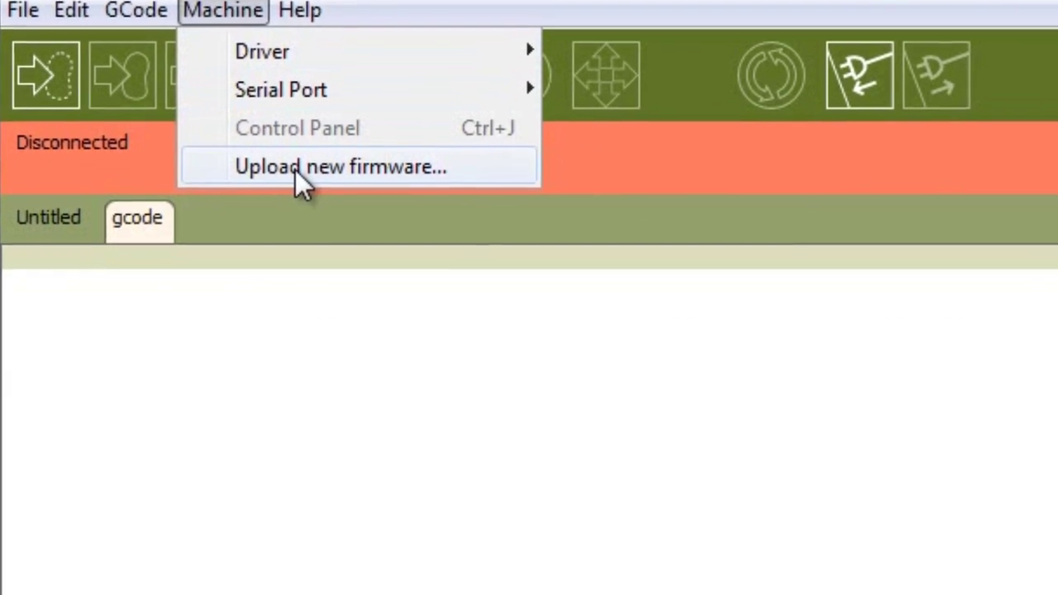
{"action": "left_click", "coordinate": [316, 256]}
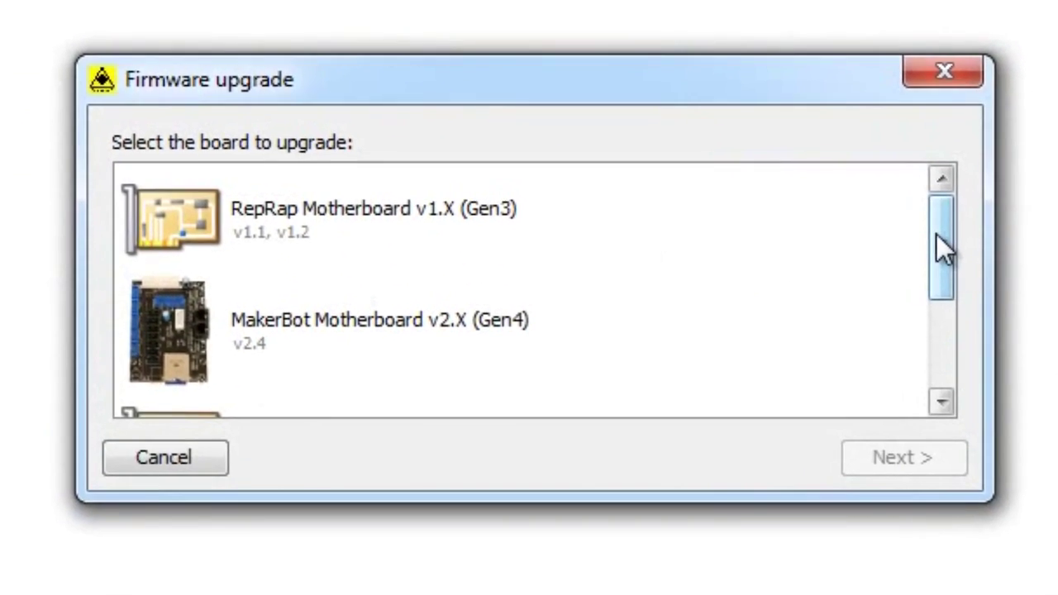
{"action": "left_click_drag", "start_coordinate": [937, 234], "coordinate": [923, 335]}
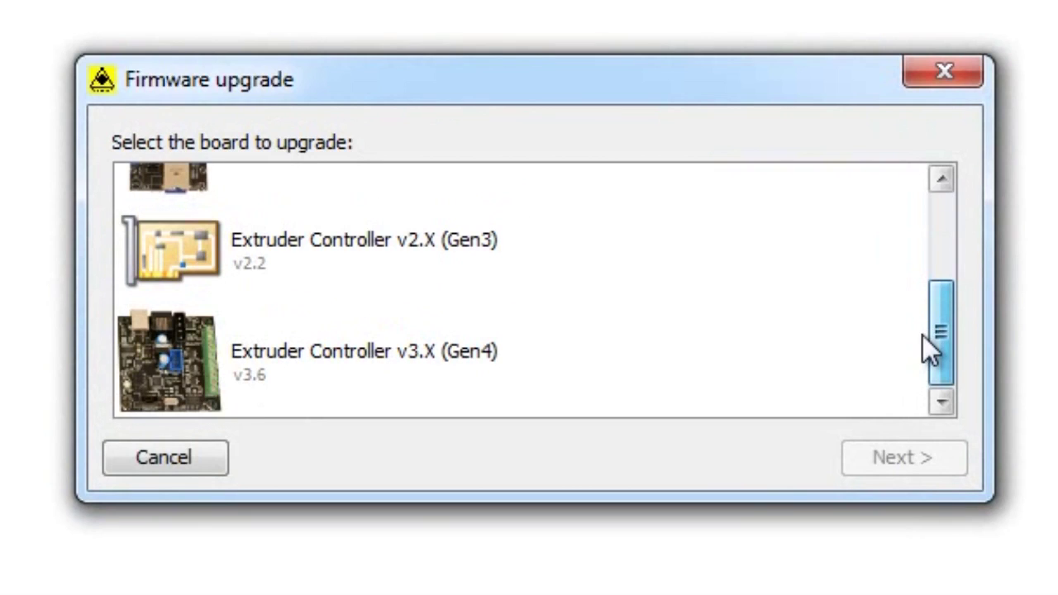
{"action": "left_click", "coordinate": [216, 353]}
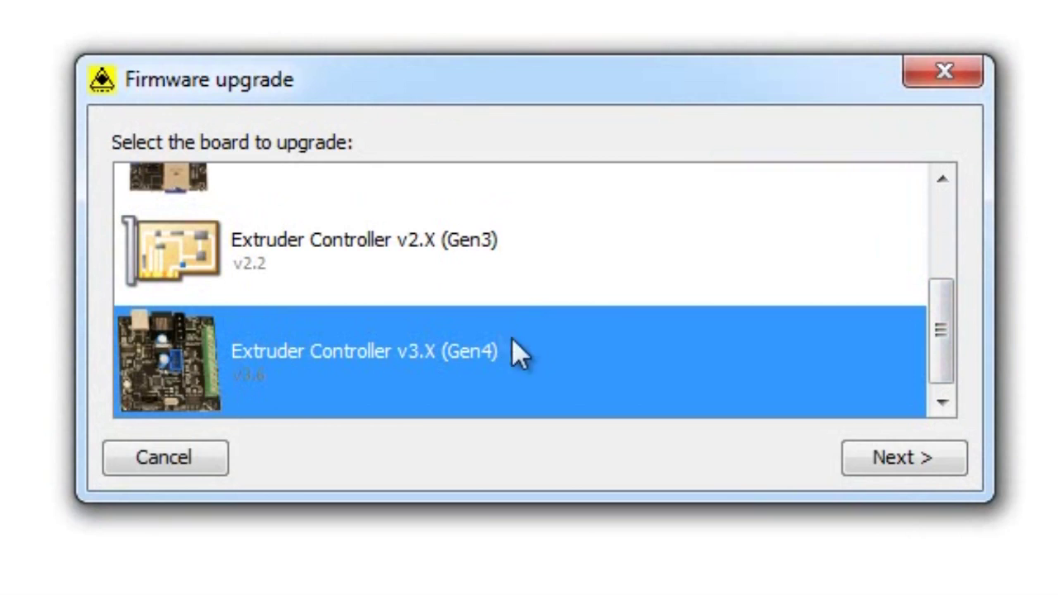
{"action": "left_click", "coordinate": [893, 455]}
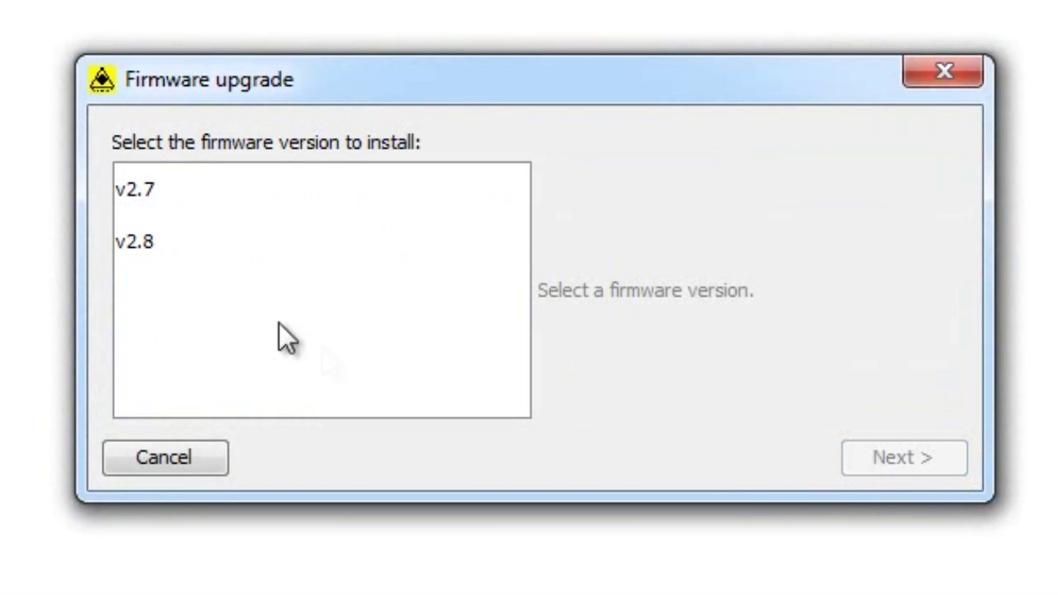
{"action": "left_click", "coordinate": [208, 253]}
{"action": "left_click", "coordinate": [917, 459]}
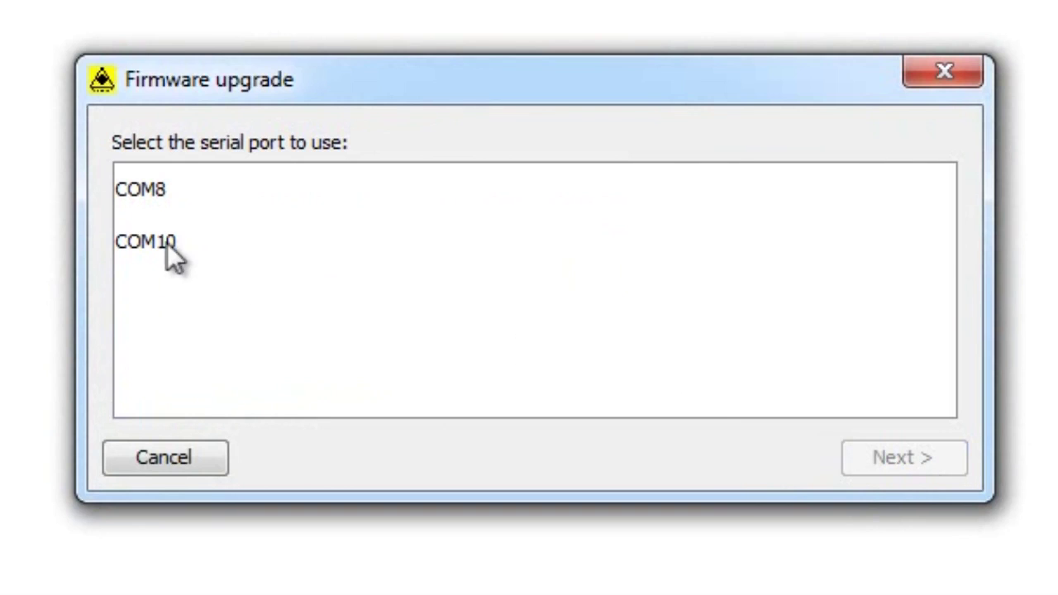
Step: Upload the v2.8 firmware to the extruder controller through serial port COM10 and close the upload confirmation
{"action": "left_click", "coordinate": [167, 243]}
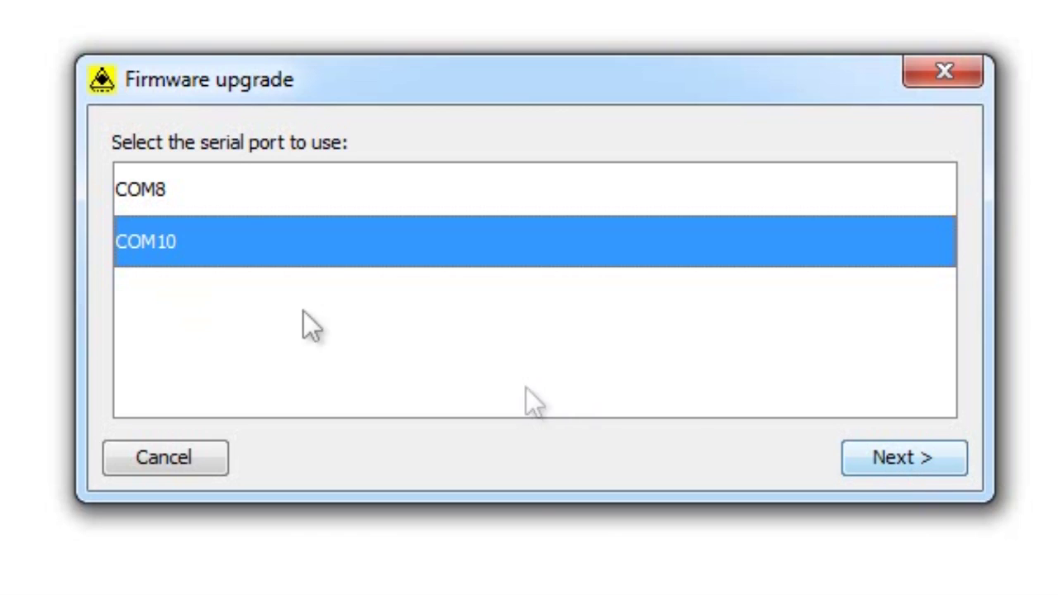
{"action": "left_click", "coordinate": [881, 459]}
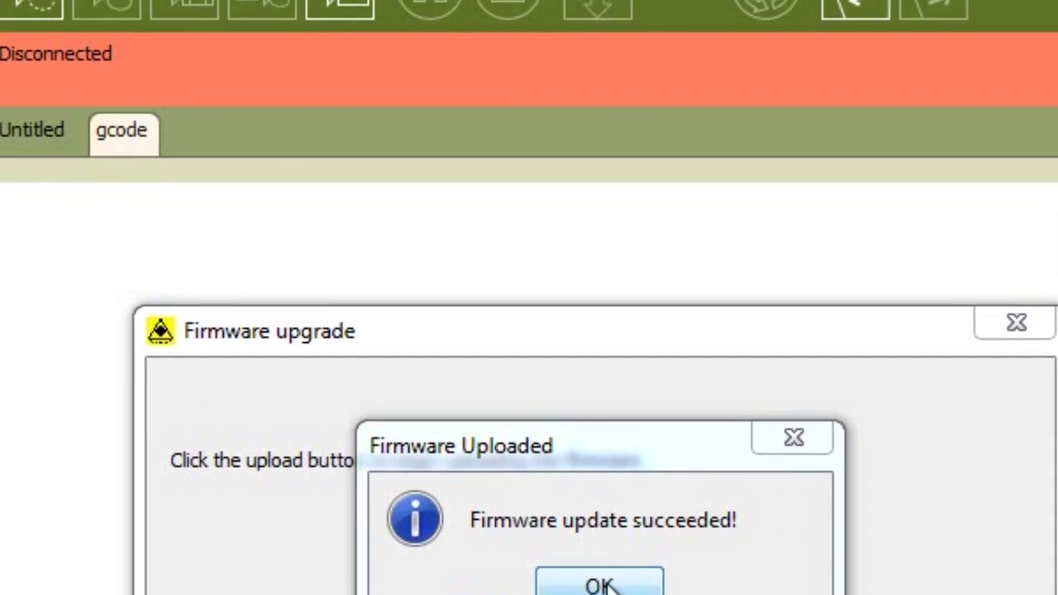
{"action": "left_click", "coordinate": [578, 432]}
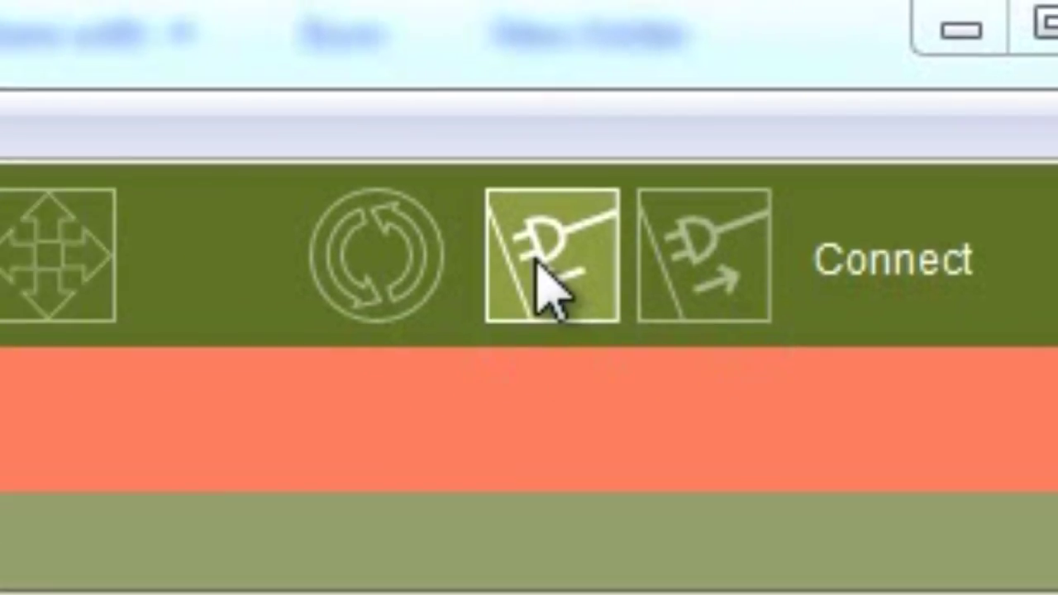
Step: Reconnect to the whiteAnt printer and open the machine's control panel
{"action": "left_click", "coordinate": [478, 289]}
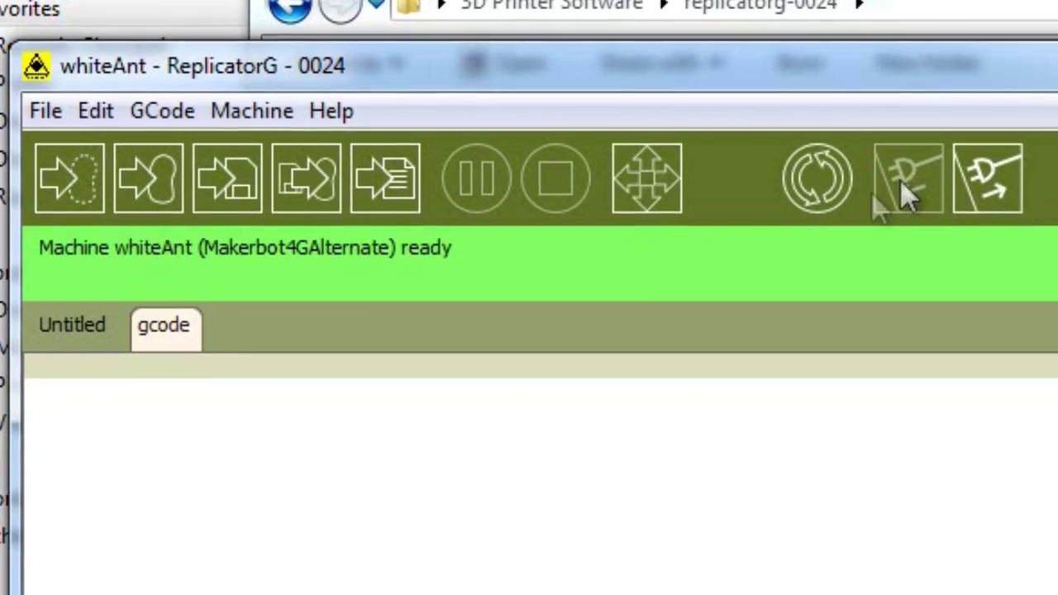
{"action": "left_click", "coordinate": [258, 110]}
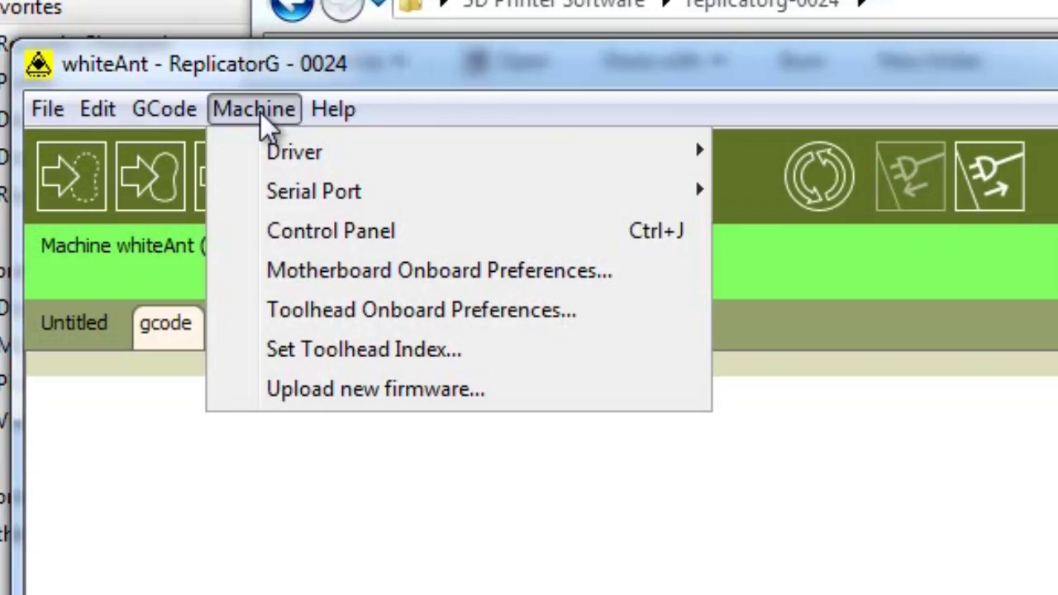
{"action": "left_click", "coordinate": [332, 231]}
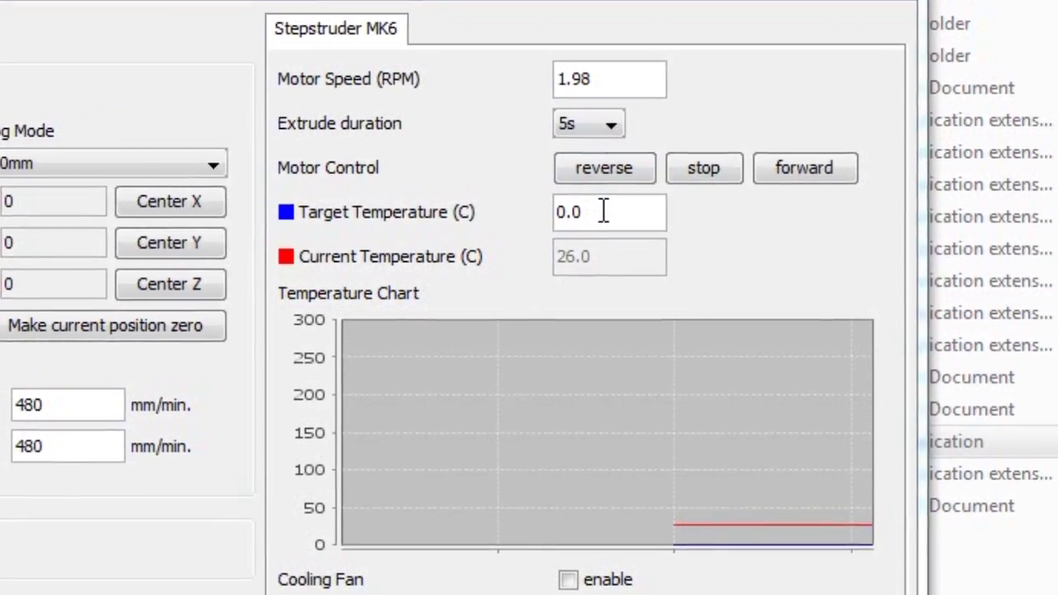
Step: Set the Stepstruder MK6 target temperature to 100 °C to start heating the extruder
{"action": "double_click", "coordinate": [666, 221]}
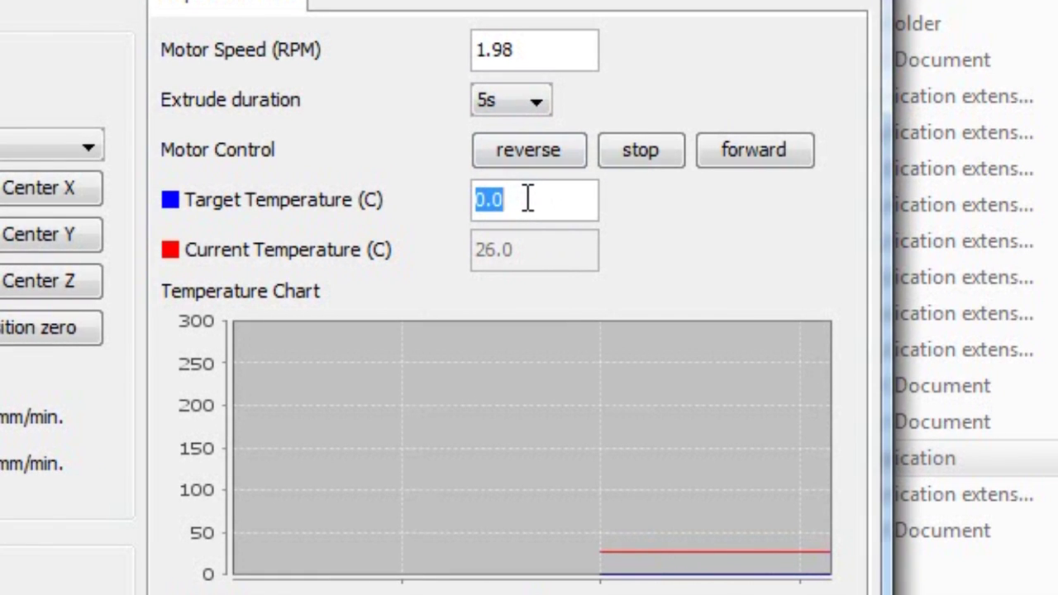
{"action": "type", "text": "100"}
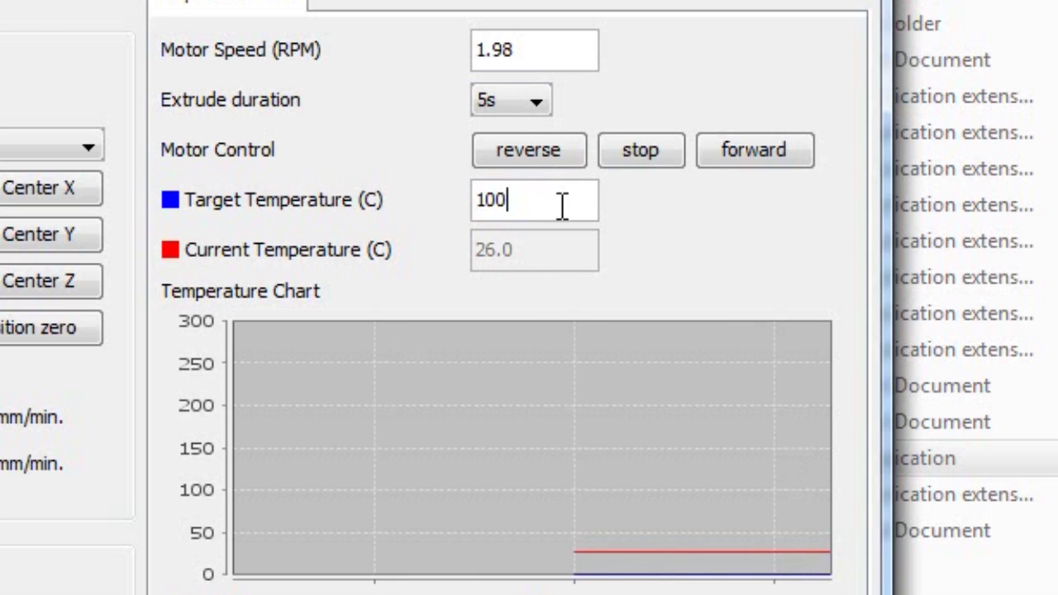
{"action": "key", "text": "Return"}
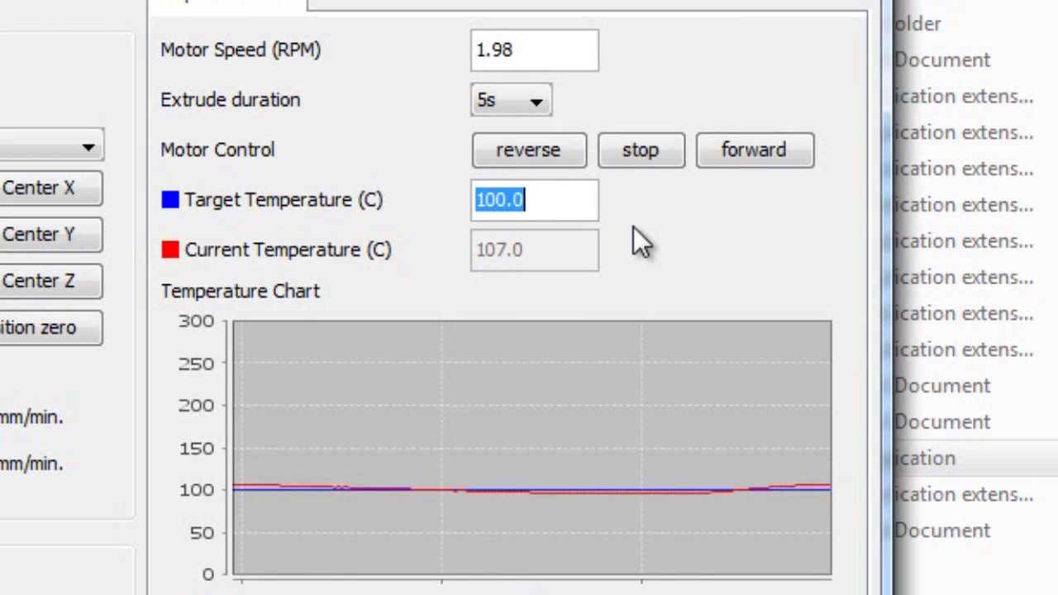
Step: Raise the Stepstruder MK6 extruder's target temperature to 205 °C
{"action": "key", "text": "BackSpace"}
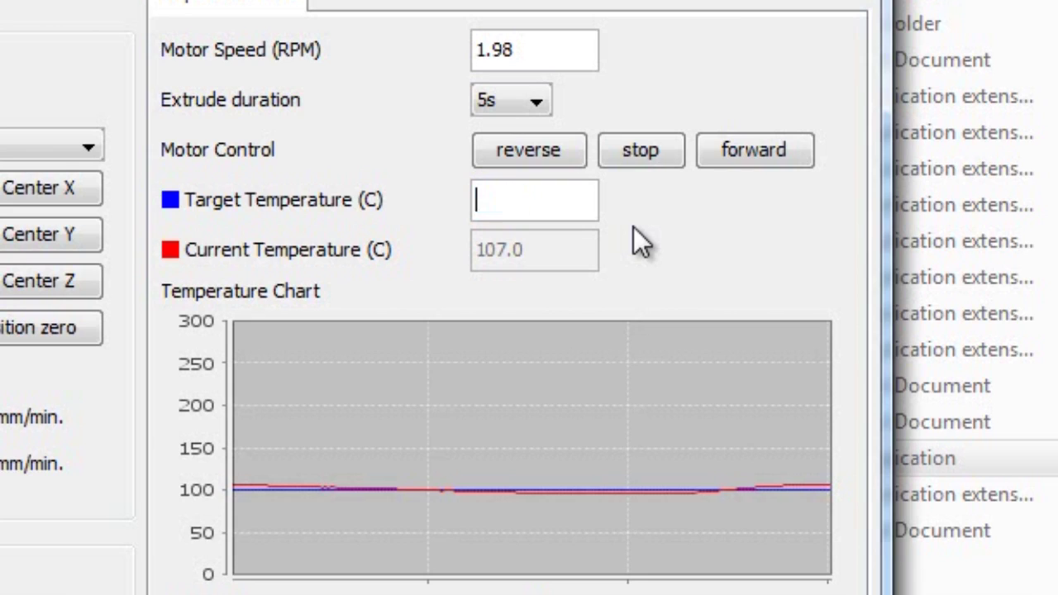
{"action": "type", "text": "205"}
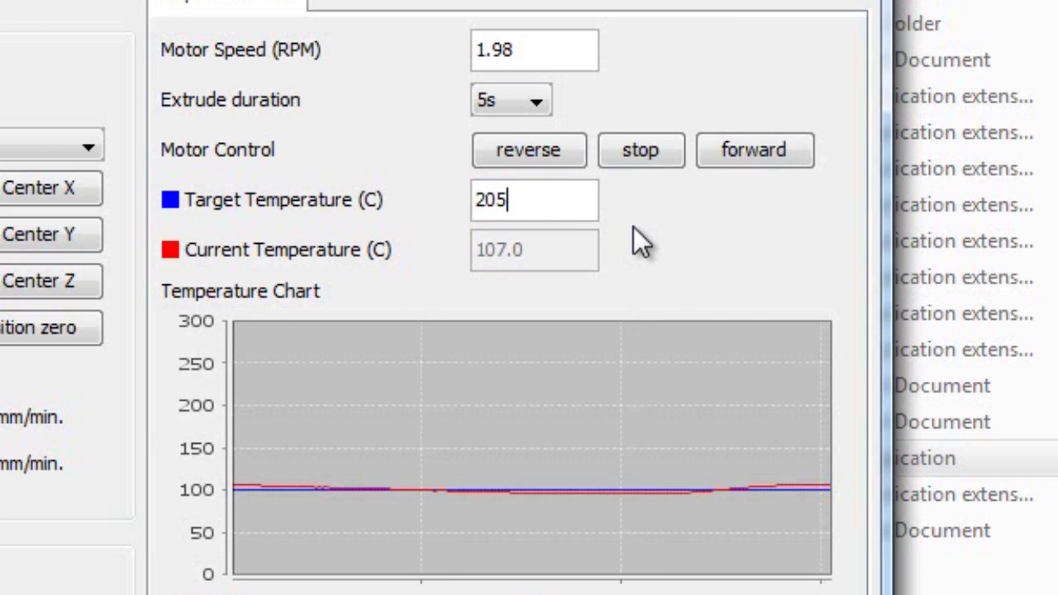
{"action": "key", "text": "Return"}
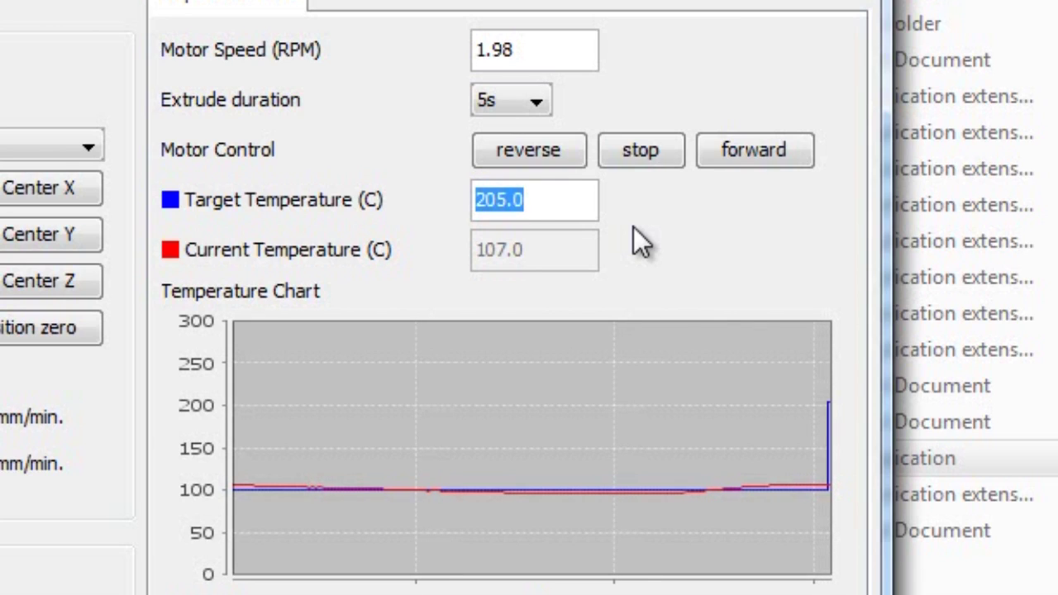